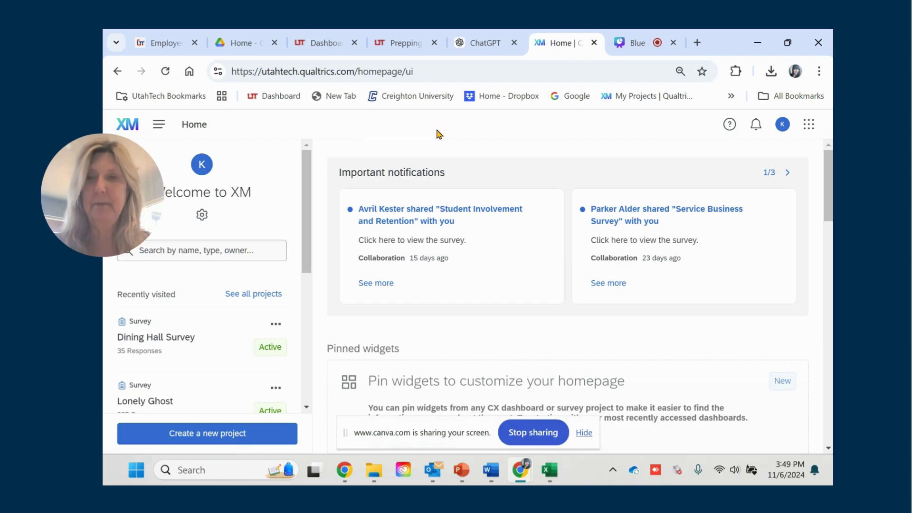
Open the Dining Hall Survey's Data & Analysis page and show the Export & Import options.
left_click(188, 345)
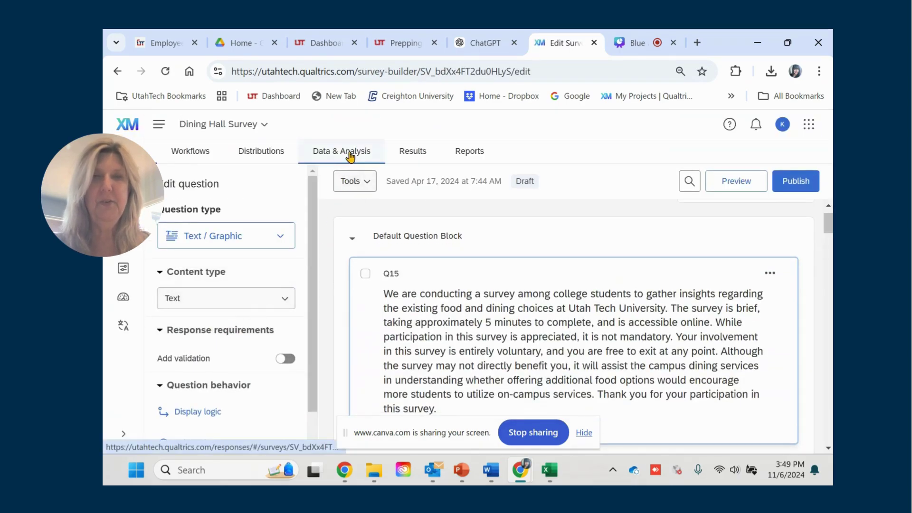
left_click(350, 155)
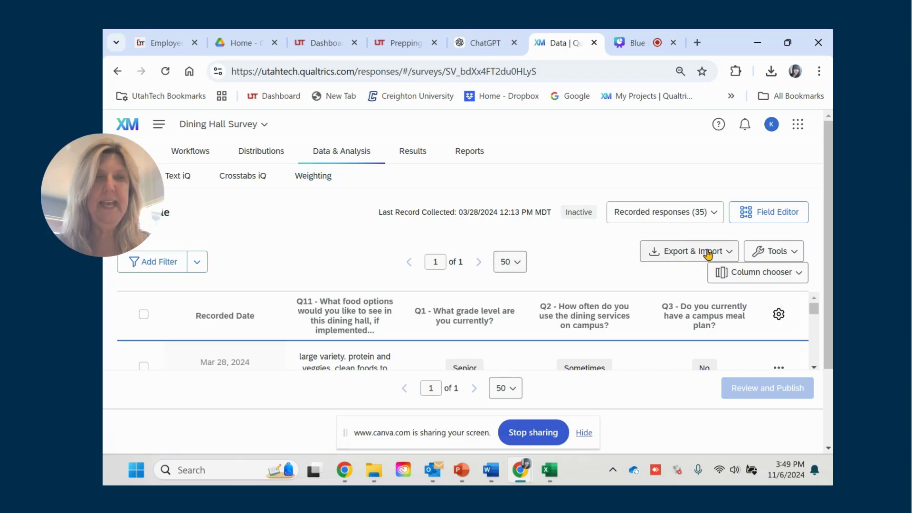
left_click(734, 257)
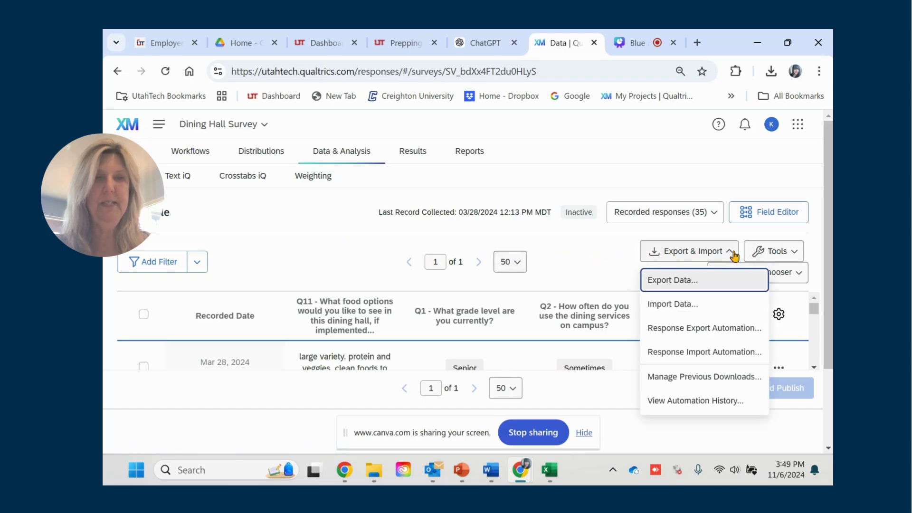
Set up a CSV data export with all fields, choosing Export values instead of labels.
left_click(675, 283)
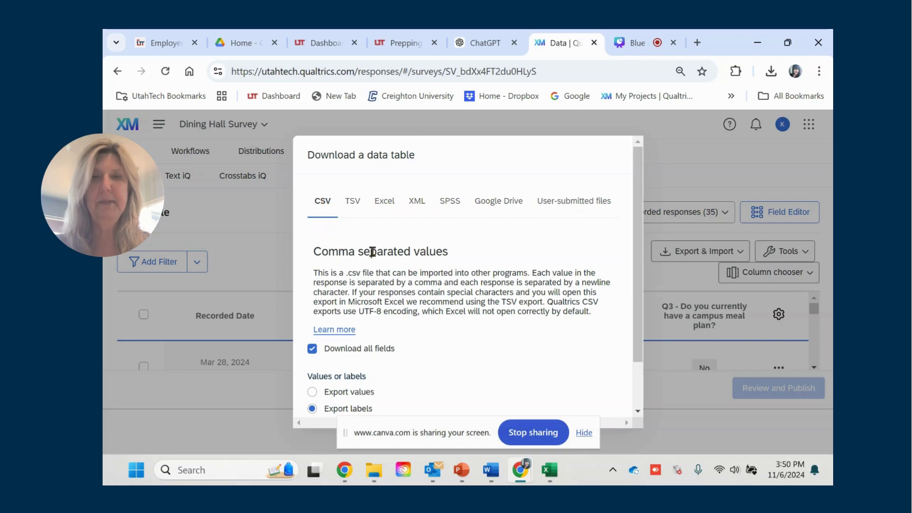
scroll(374, 252, "down", 1)
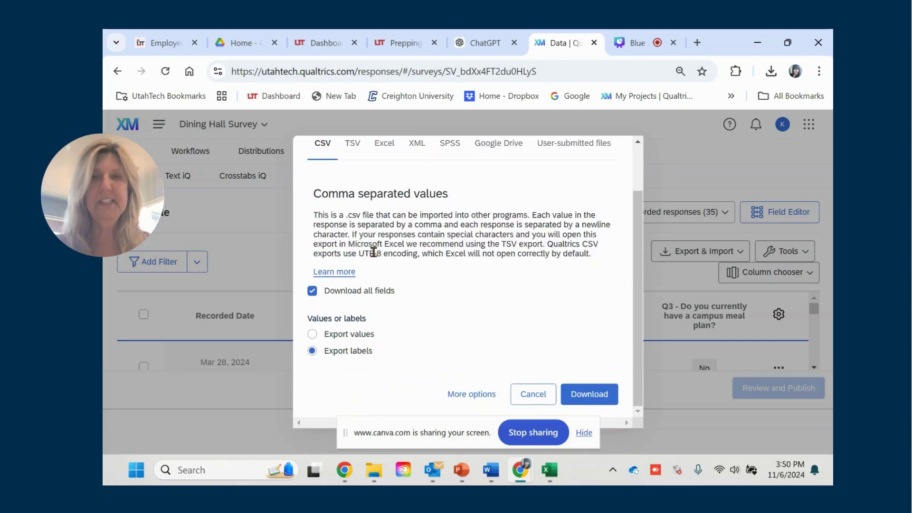
left_click(362, 339)
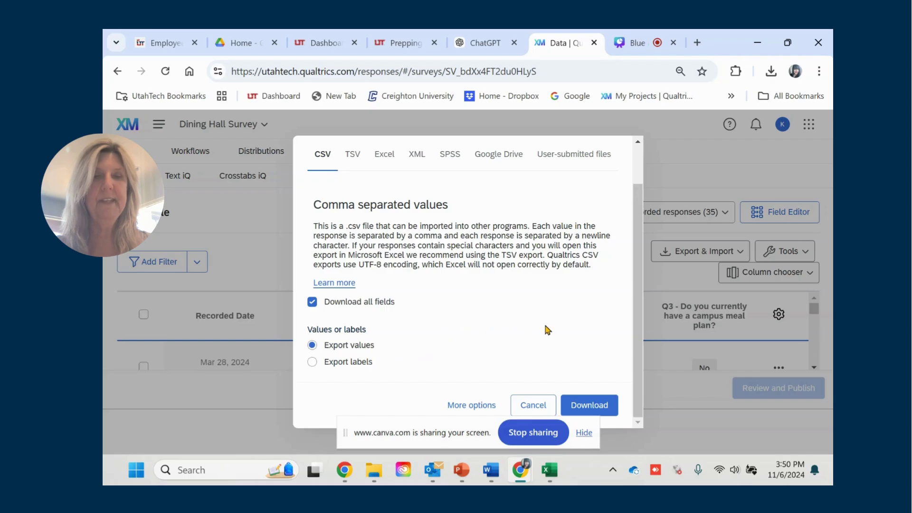
Download the Dining Hall Survey CSV and open it from Chrome's downloads.
left_click(590, 408)
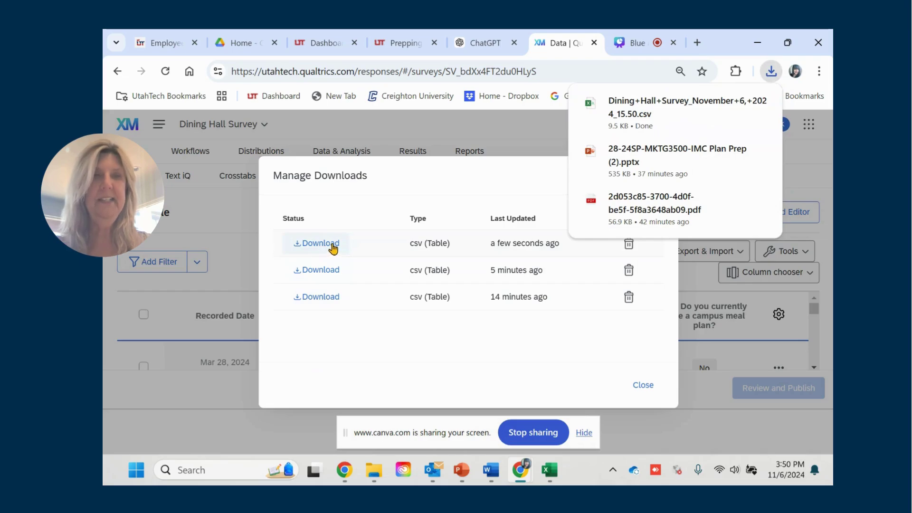
mouse_move(675, 110)
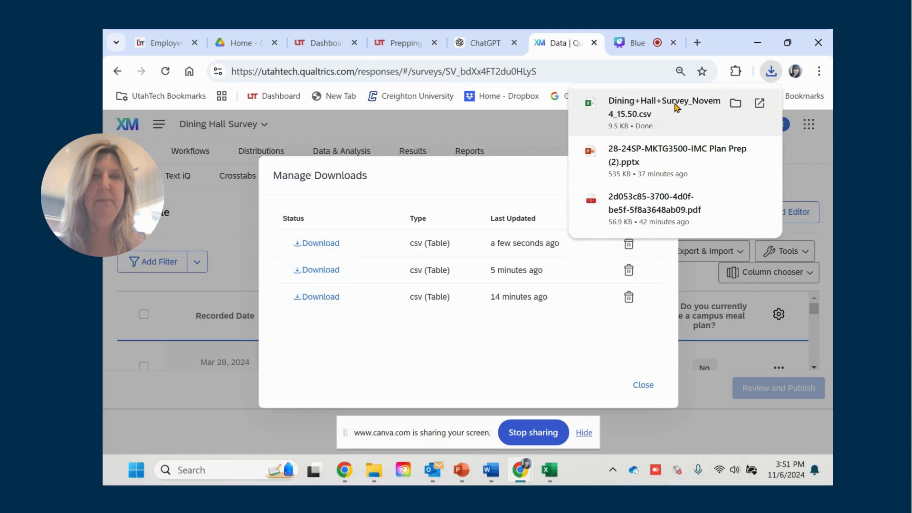
left_click(676, 108)
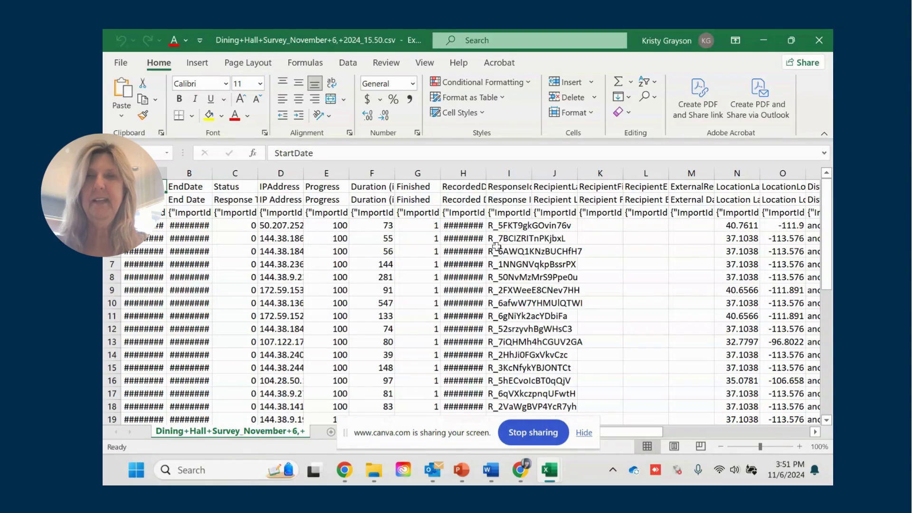
Use Save As to browse to Desktop > 2024 Fall Course > MKTG 4100.
left_click(122, 67)
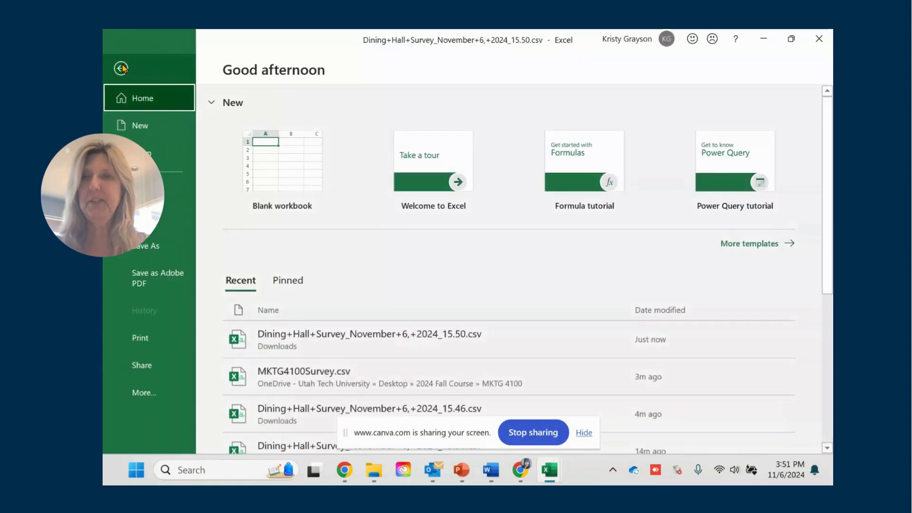
left_click(157, 246)
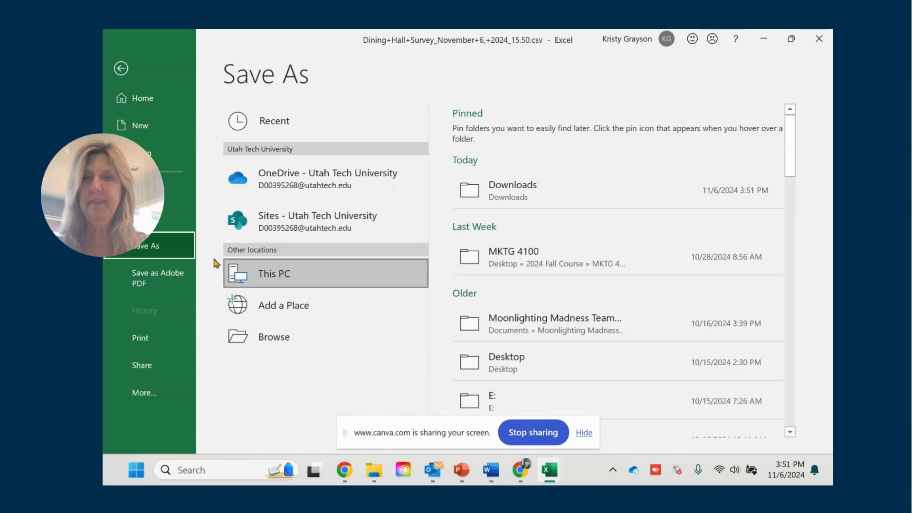
left_click(284, 339)
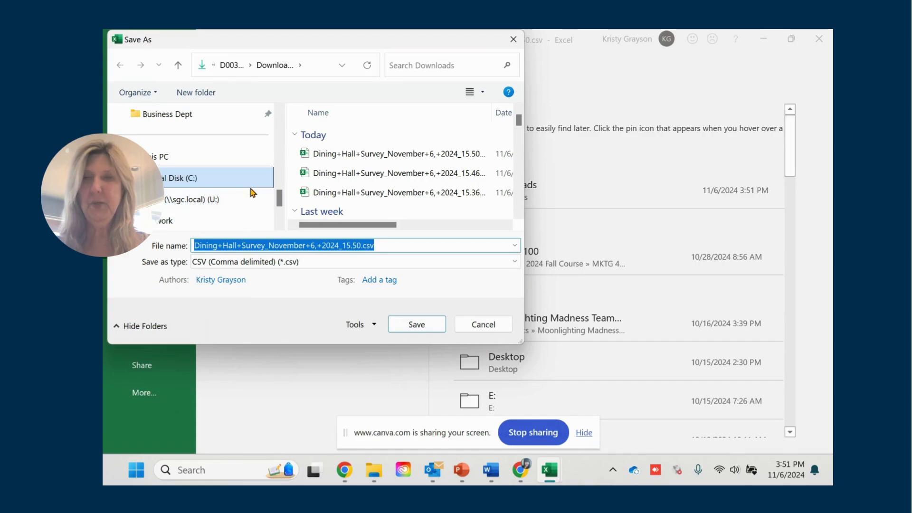
scroll(253, 190, "up", 5)
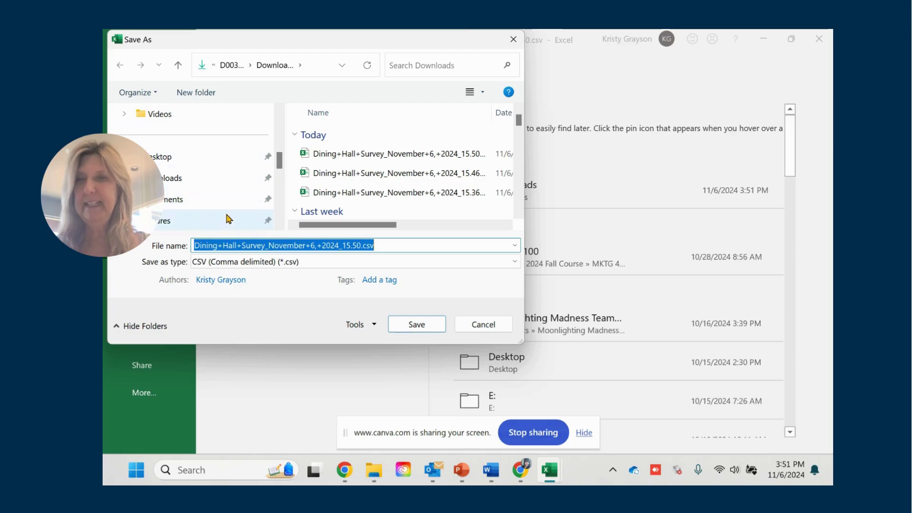
left_click(236, 156)
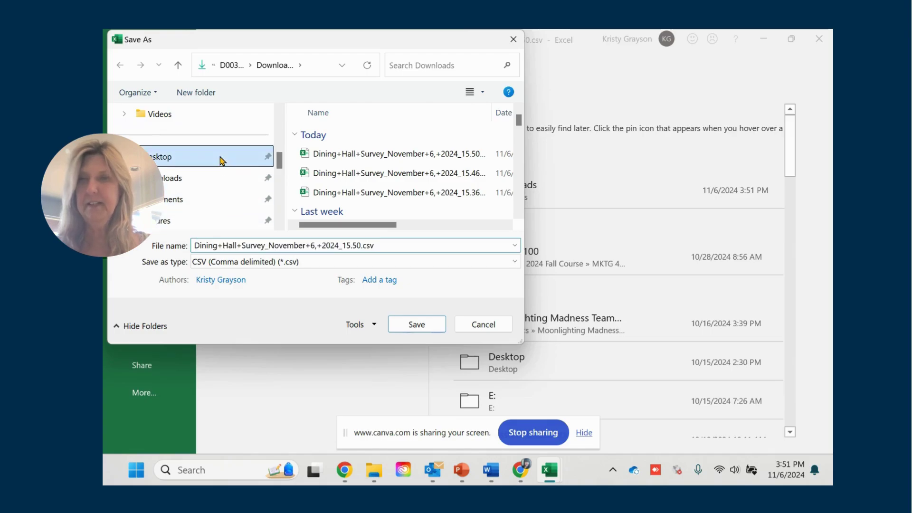
left_click_drag(332, 224, 418, 223)
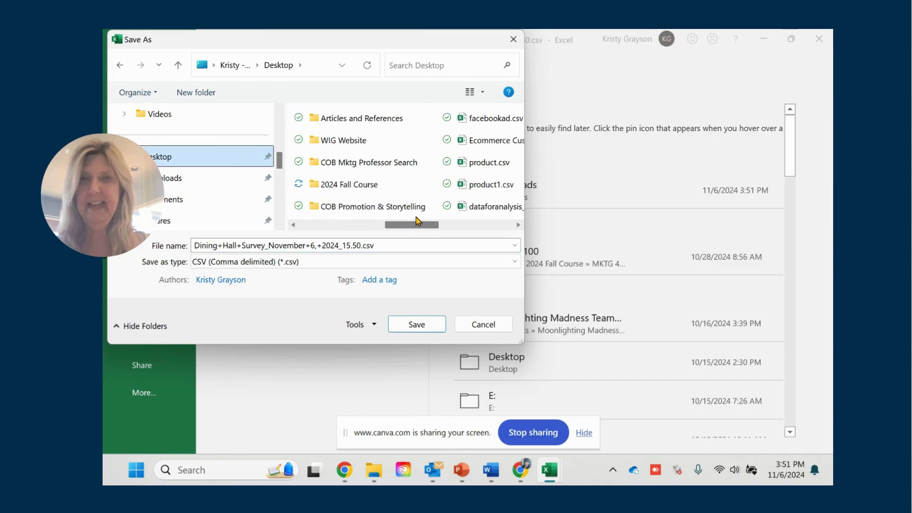
double_click(382, 185)
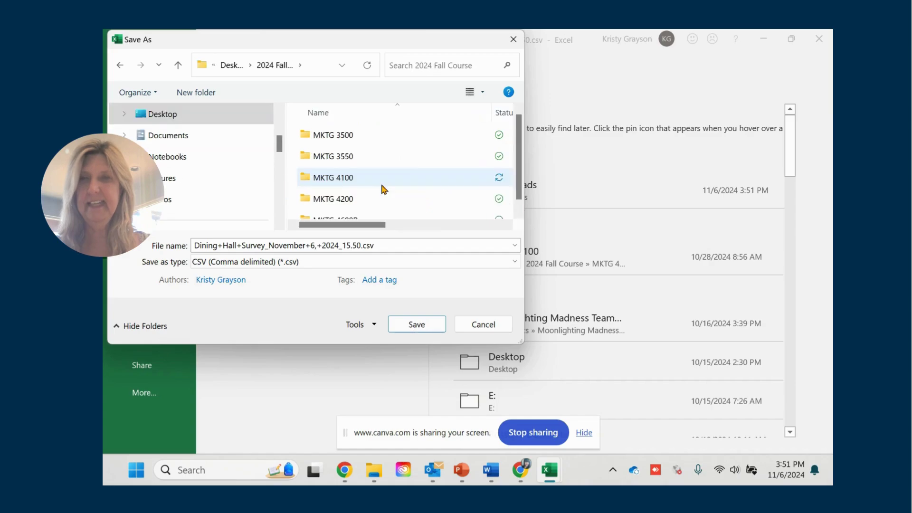
double_click(383, 184)
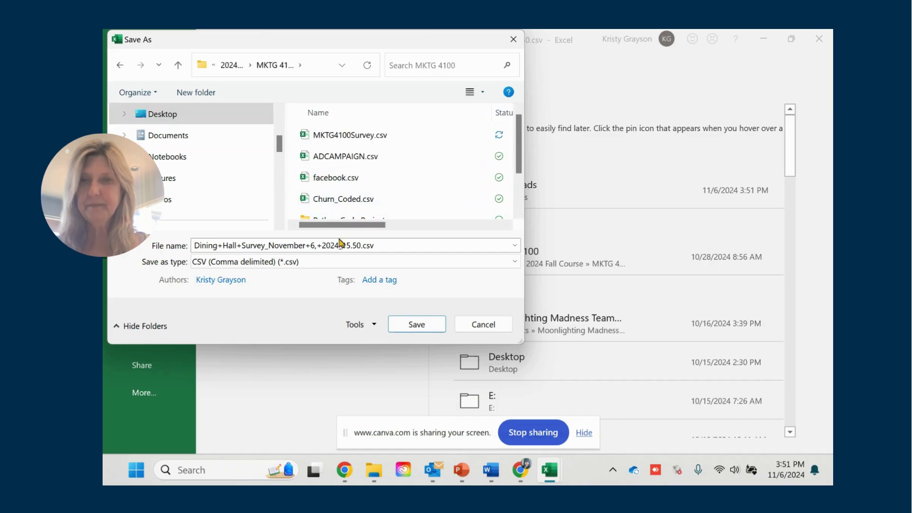
Select the long default file name so it can be replaced.
double_click(194, 245)
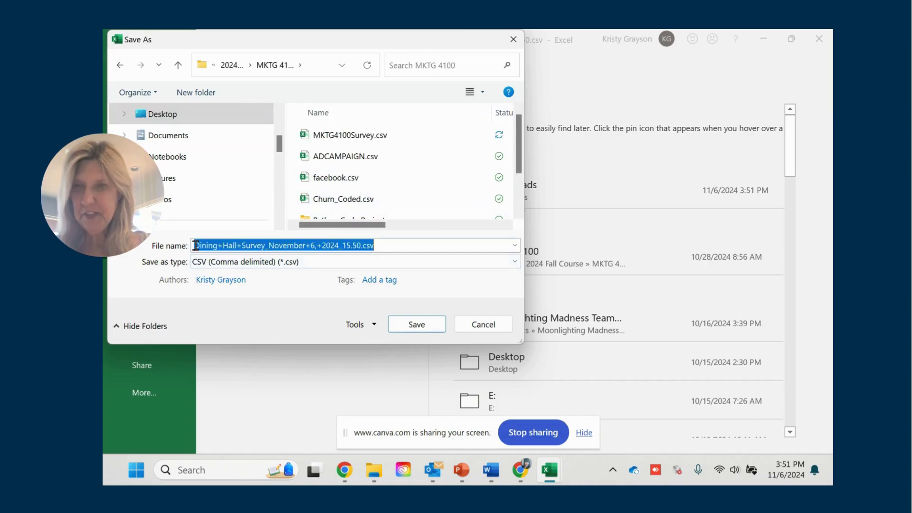
left_click(287, 246)
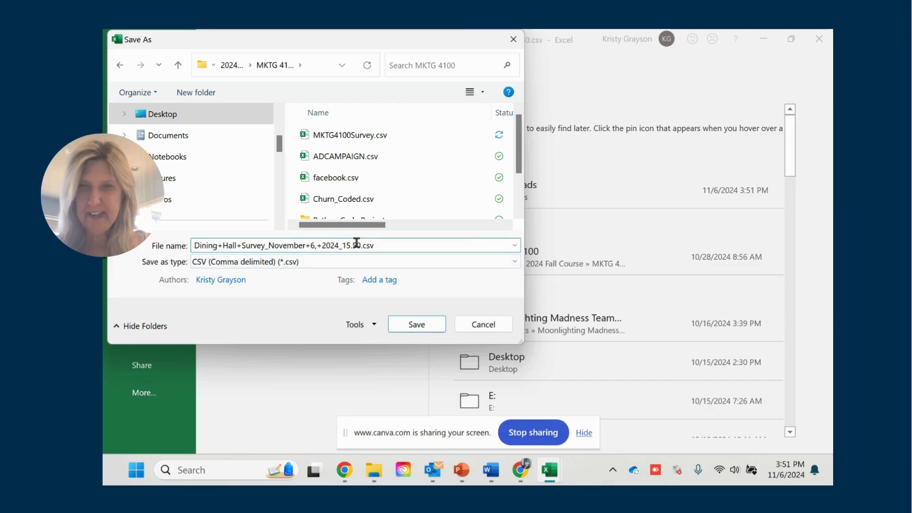
left_click_drag(358, 245, 188, 252)
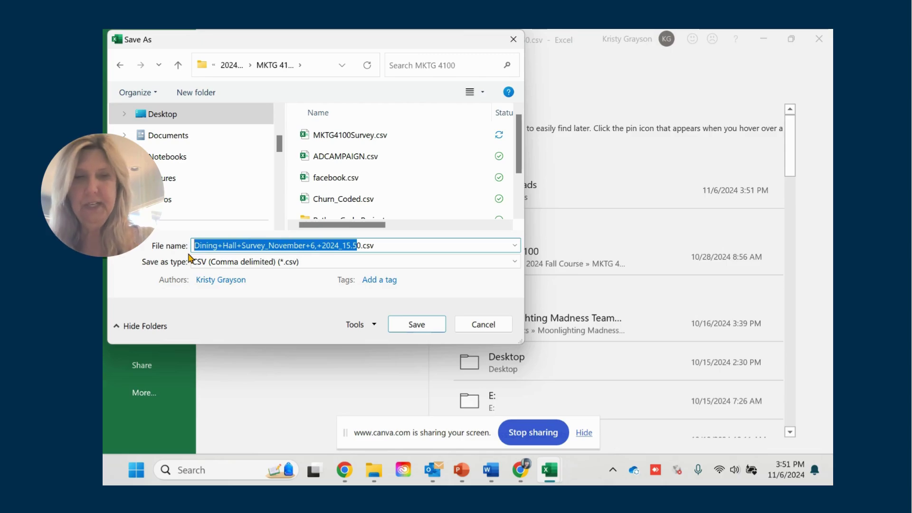
Try saving as MKTG4100survey, which is refused because that file is still open.
key("BackSpace")
key("Delete")
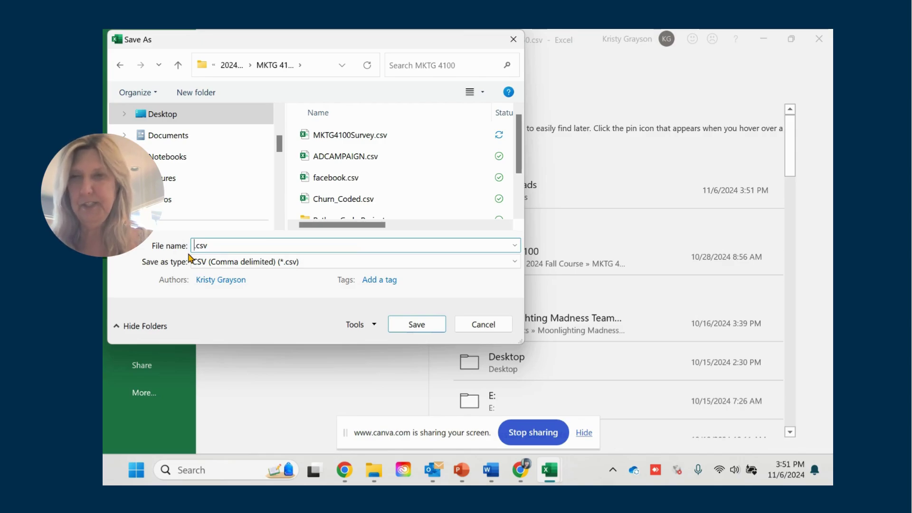
type("MKTG")
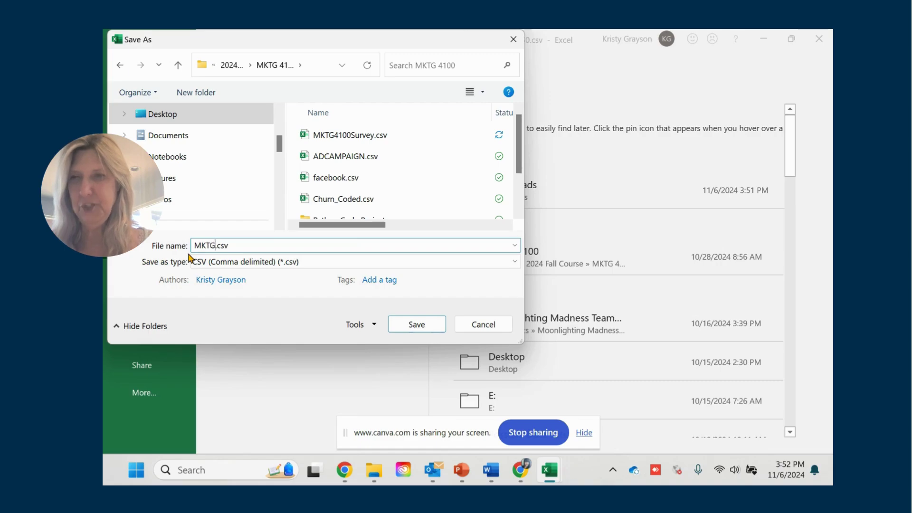
type("41")
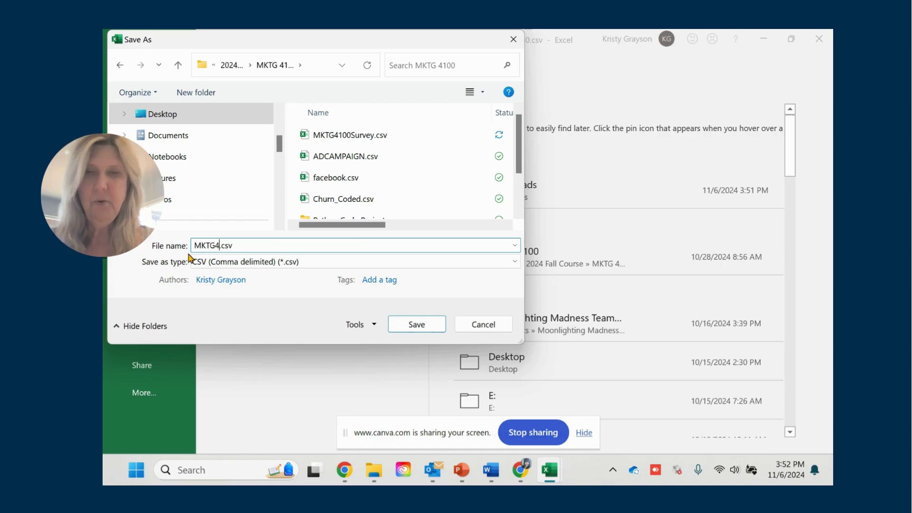
type("00")
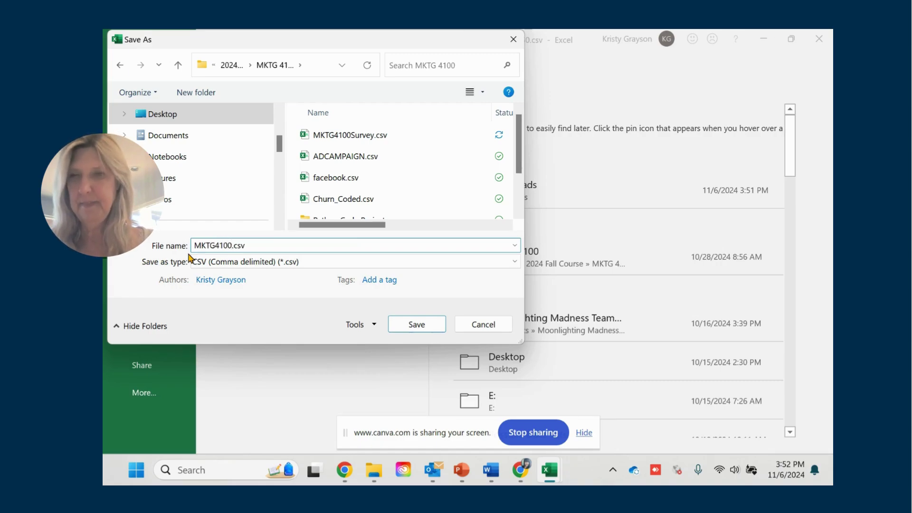
type("survey")
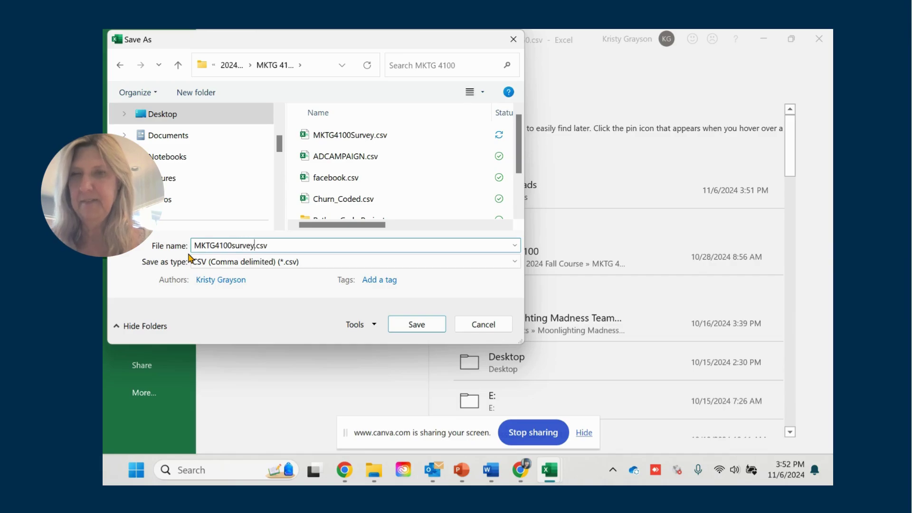
left_click(430, 329)
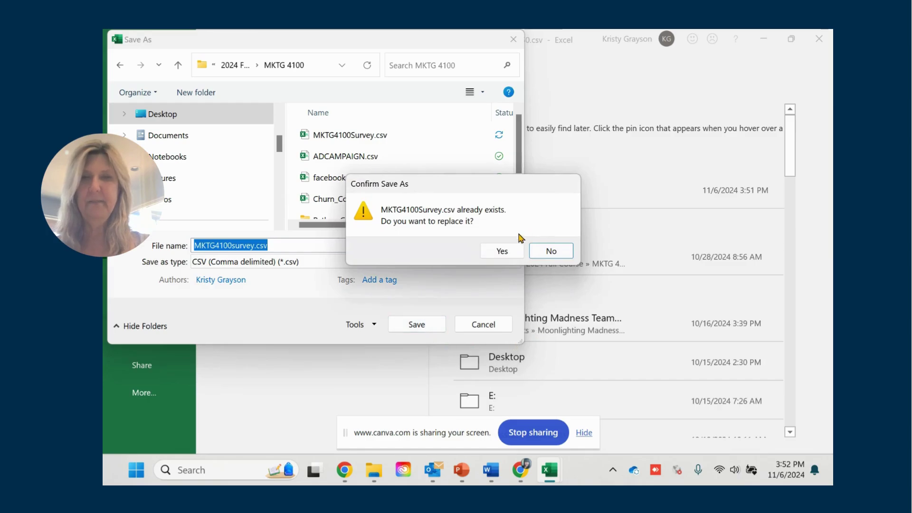
left_click(510, 253)
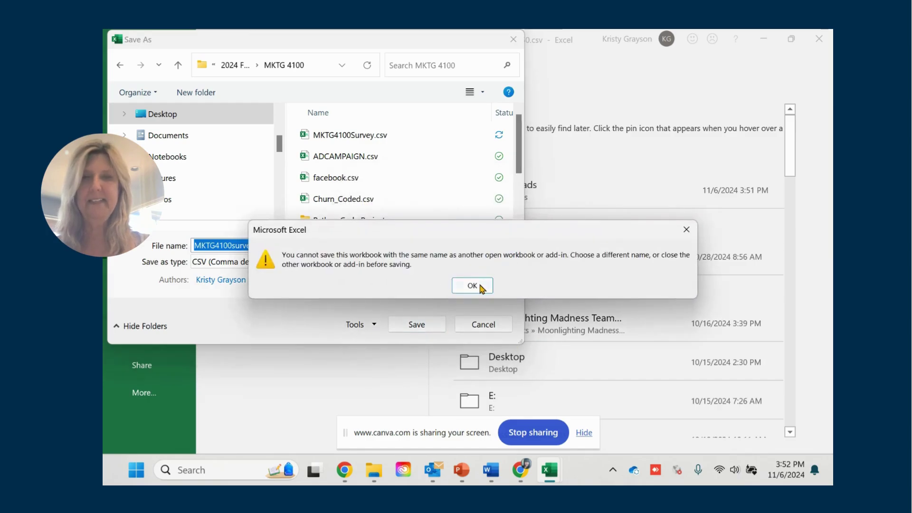
left_click(480, 286)
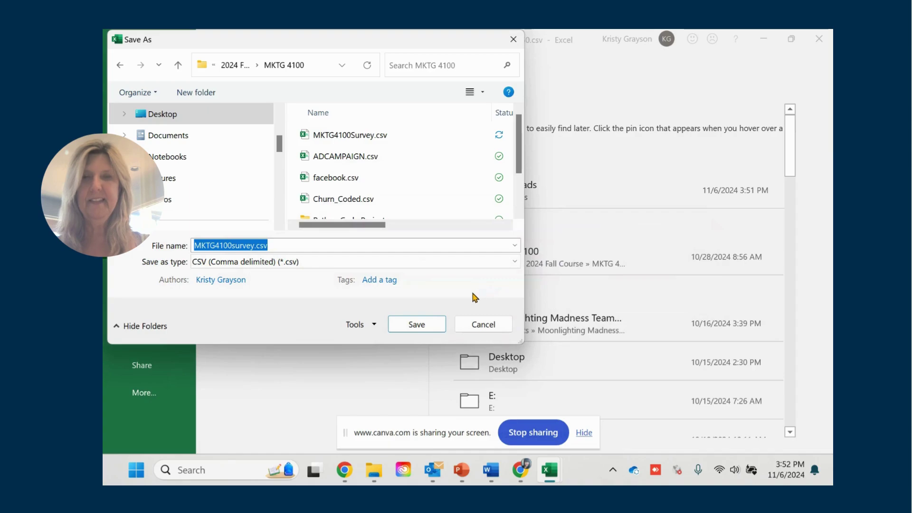
left_click(429, 329)
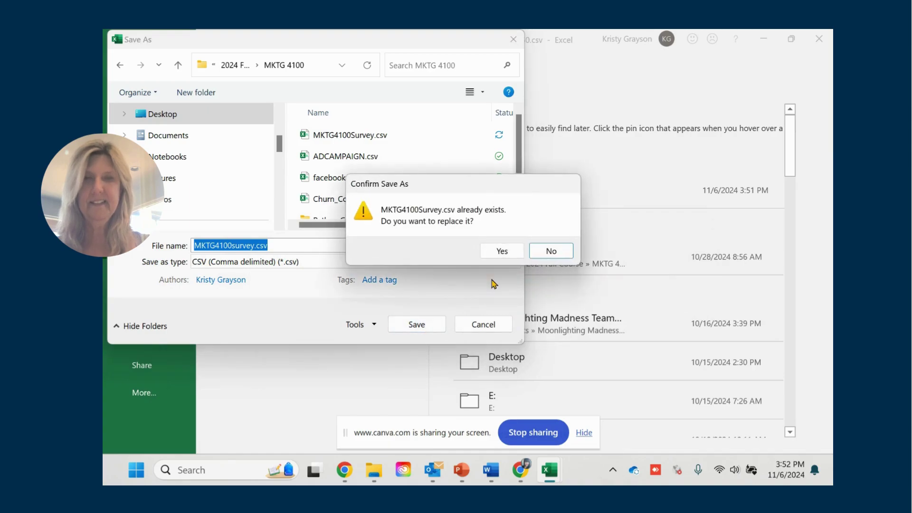
left_click(504, 252)
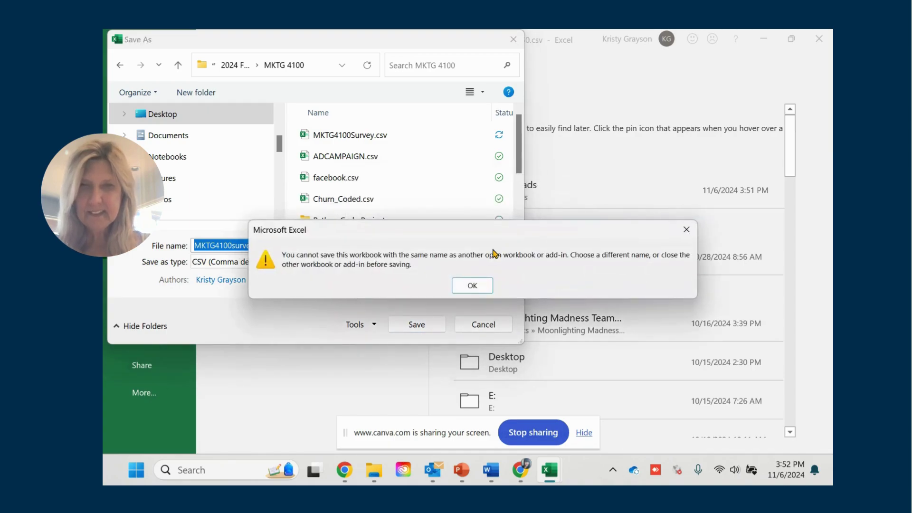
left_click(467, 285)
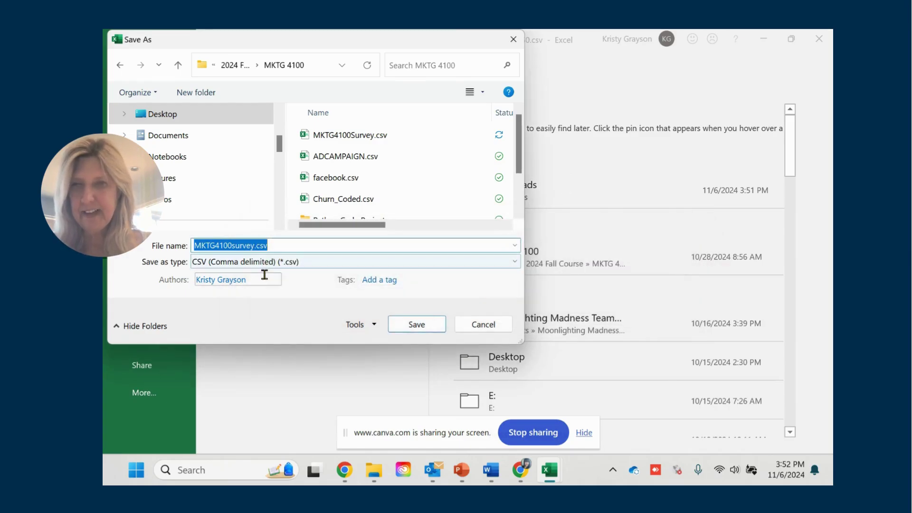
Append 1 to the name and save as MKTG4100survey1.csv.
left_click(255, 246)
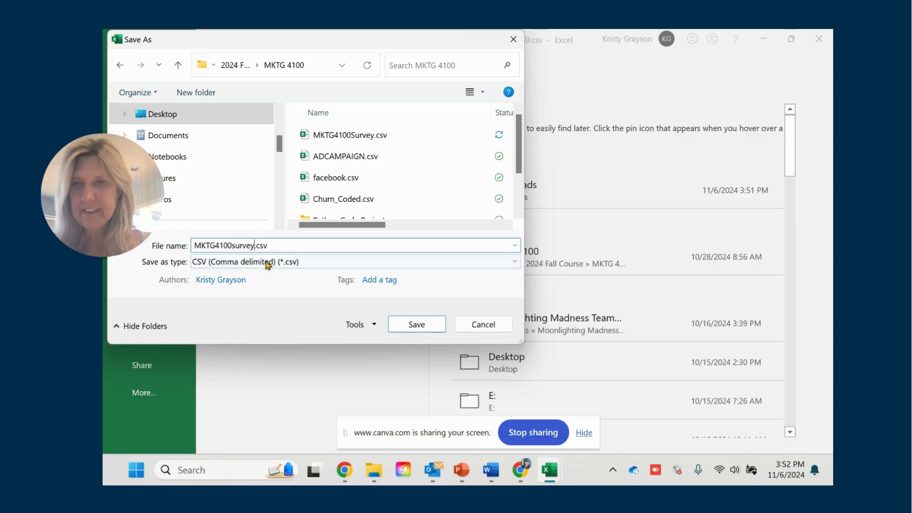
type("1")
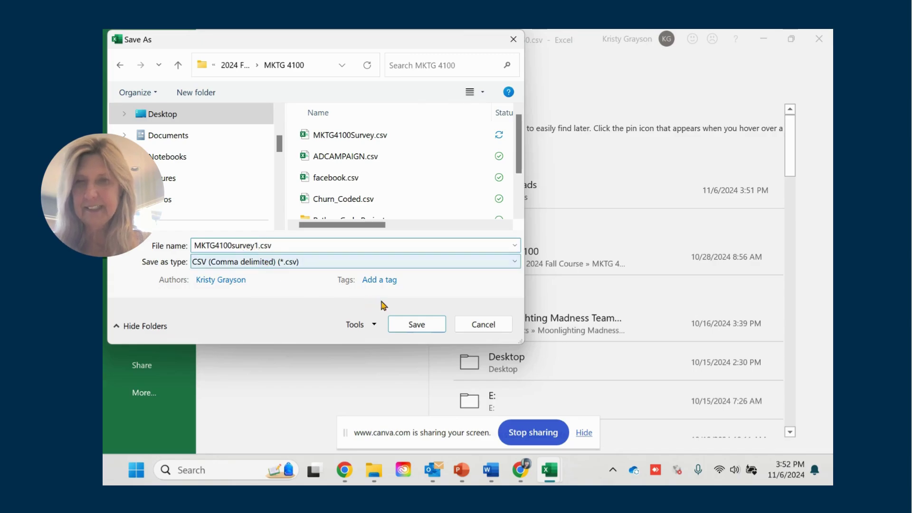
left_click(412, 325)
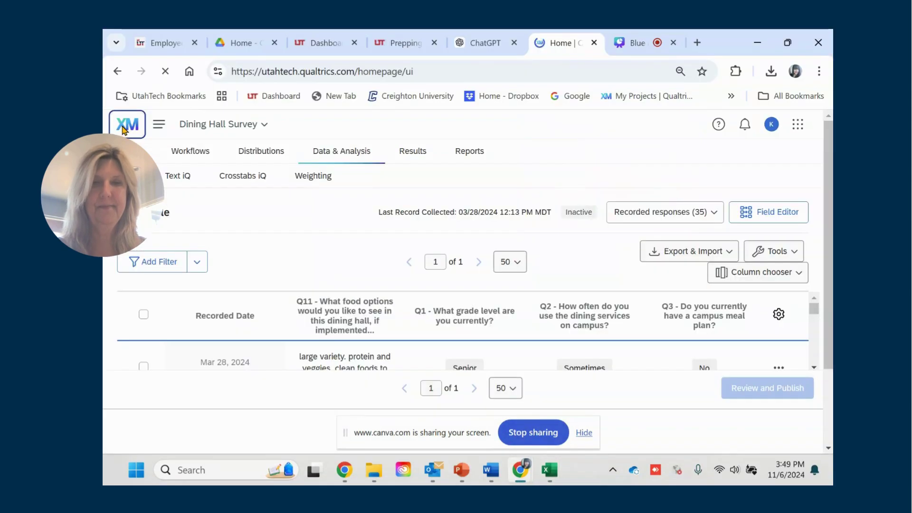
Confirm saving MKTG4100survey1.csv in comma-delimited CSV format.
left_click(127, 124)
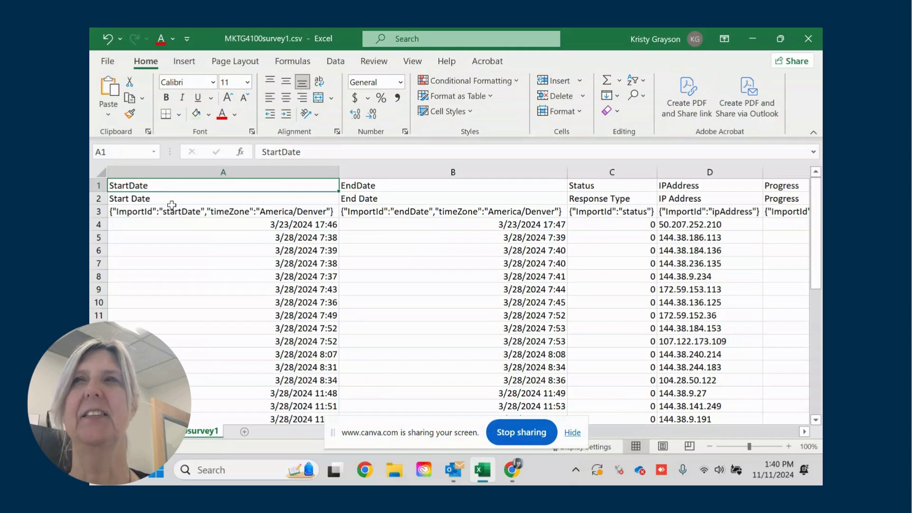
left_click(172, 207)
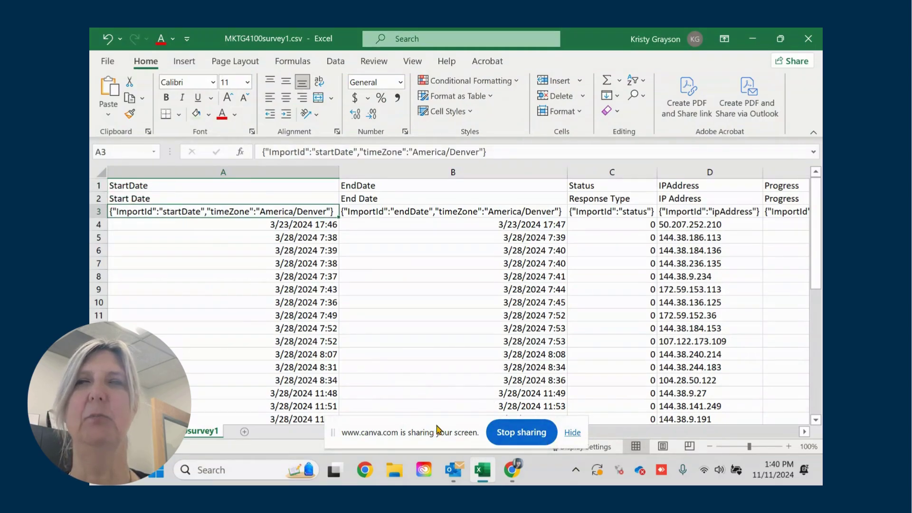
left_click_drag(437, 430, 207, 462)
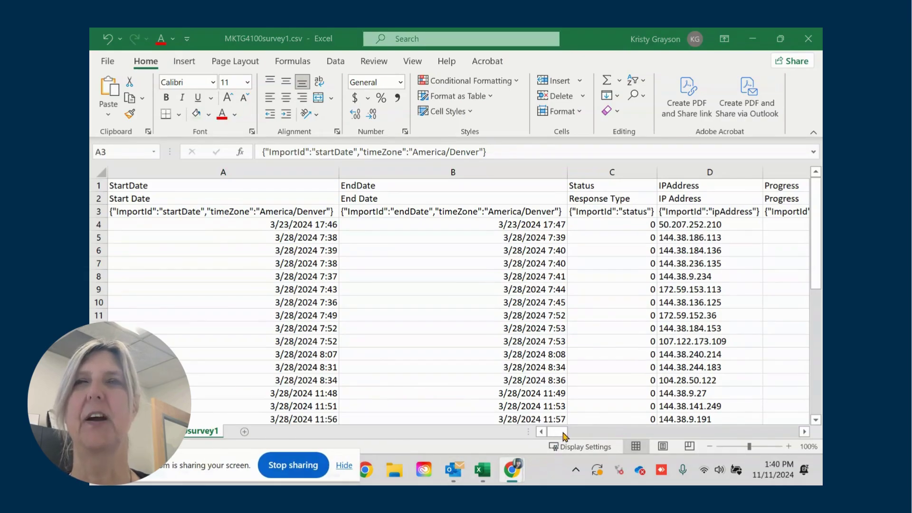
left_click(172, 264)
left_click(218, 246)
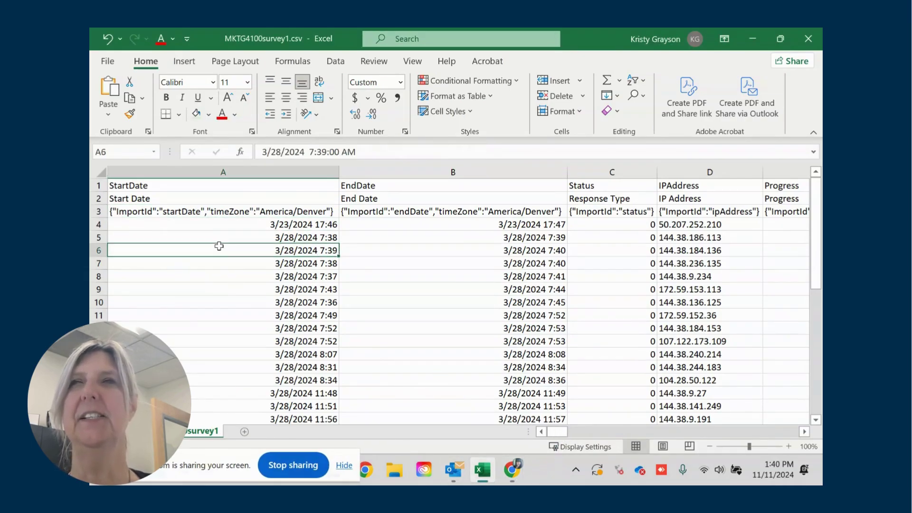
left_click_drag(563, 433, 576, 436)
left_click(251, 262)
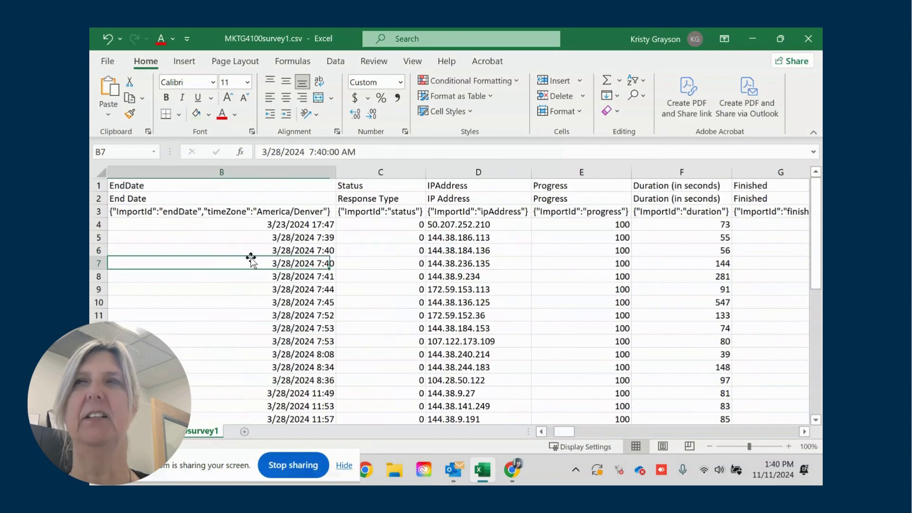
left_click(430, 245)
left_click(287, 302)
scroll(287, 304, "down", 2)
left_click(285, 310)
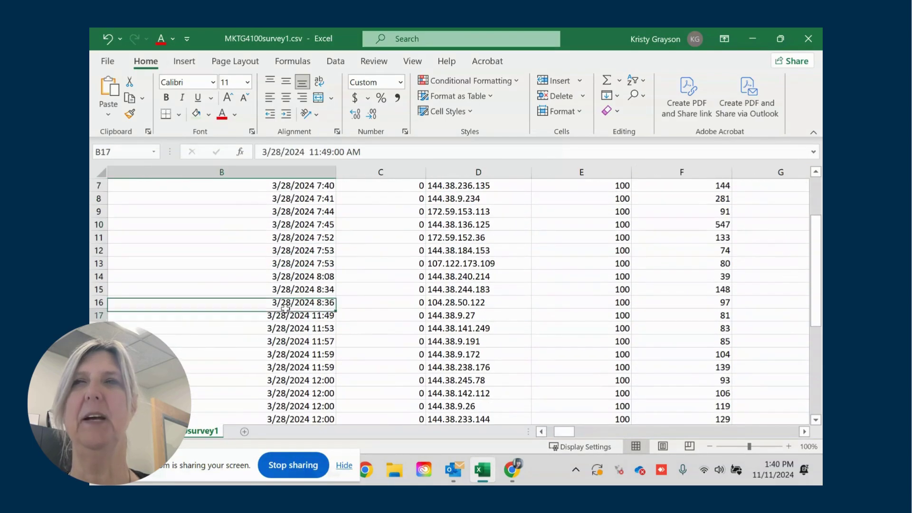
scroll(285, 309, "up", 2)
left_click(286, 304)
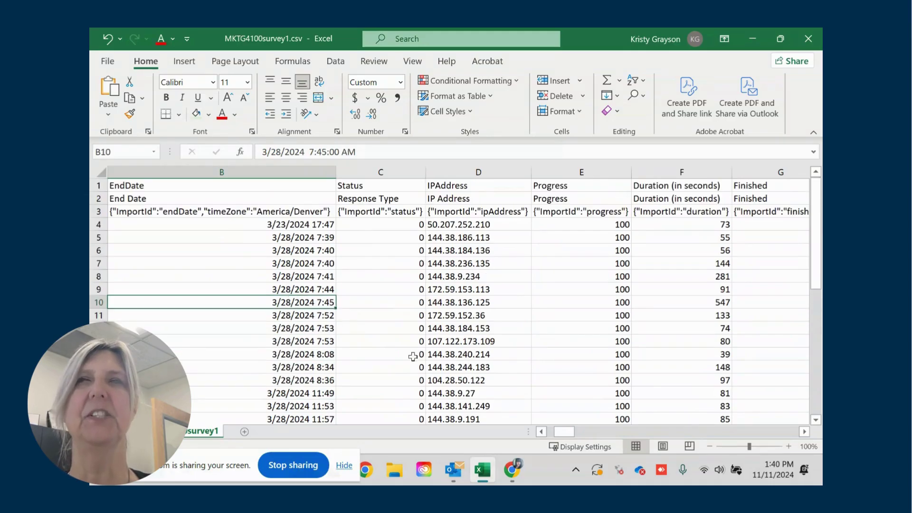
left_click(468, 302)
left_click_drag(568, 433, 662, 428)
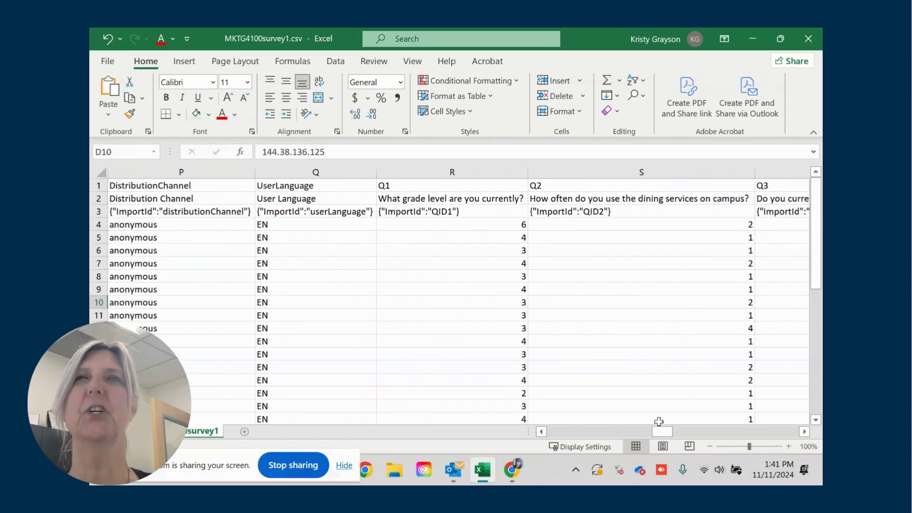
left_click(450, 182)
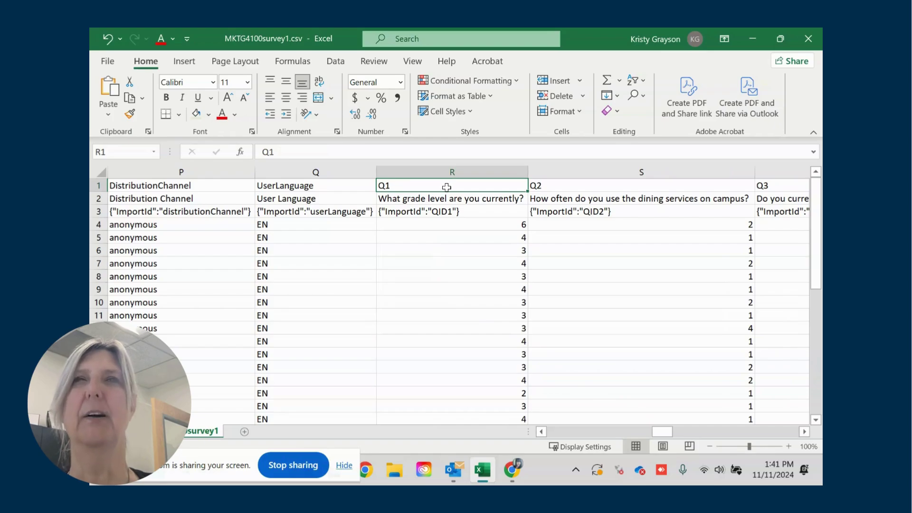
Delete columns A through Q (StartDate to UserLanguage) and check Q1 now starts in A1.
left_click(316, 172)
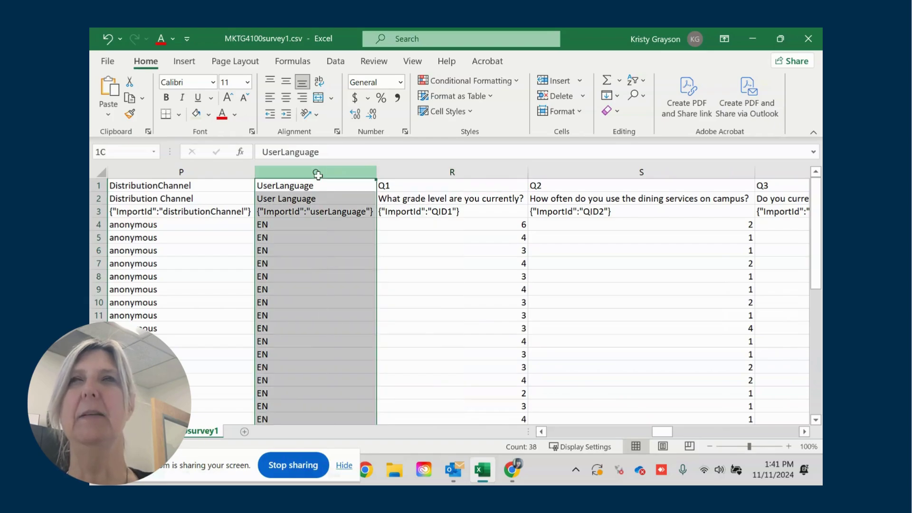
left_click_drag(318, 175, 92, 203)
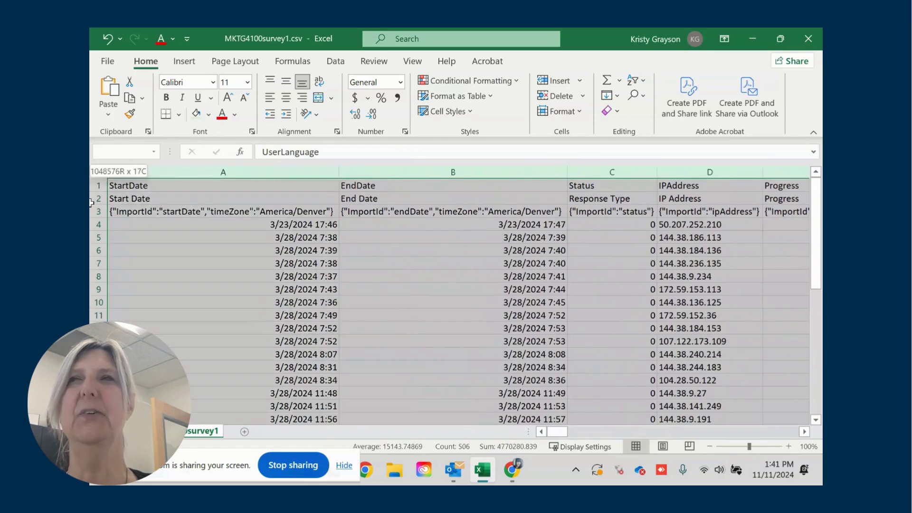
right_click(244, 178)
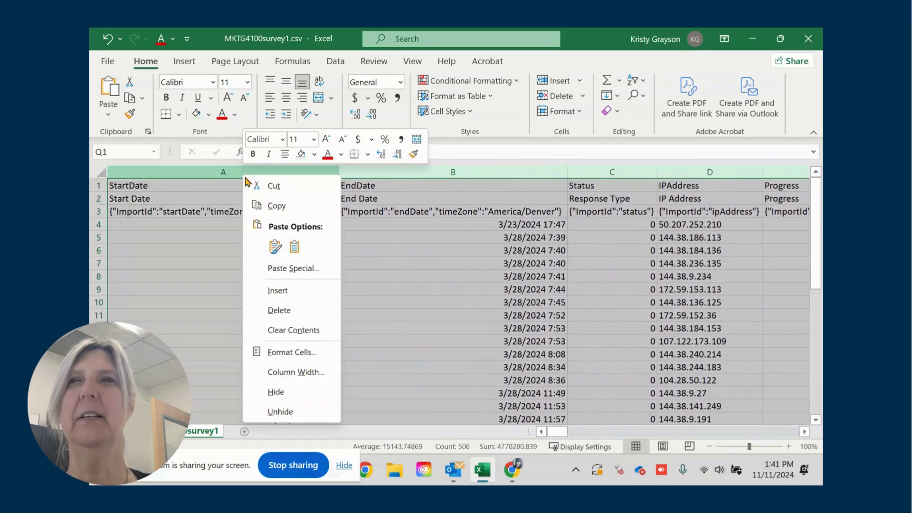
left_click(304, 312)
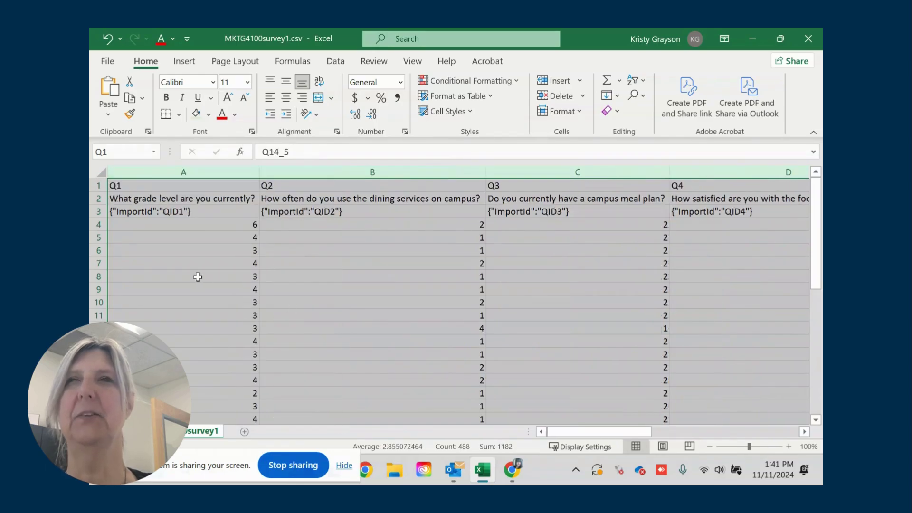
left_click(198, 277)
left_click(214, 181)
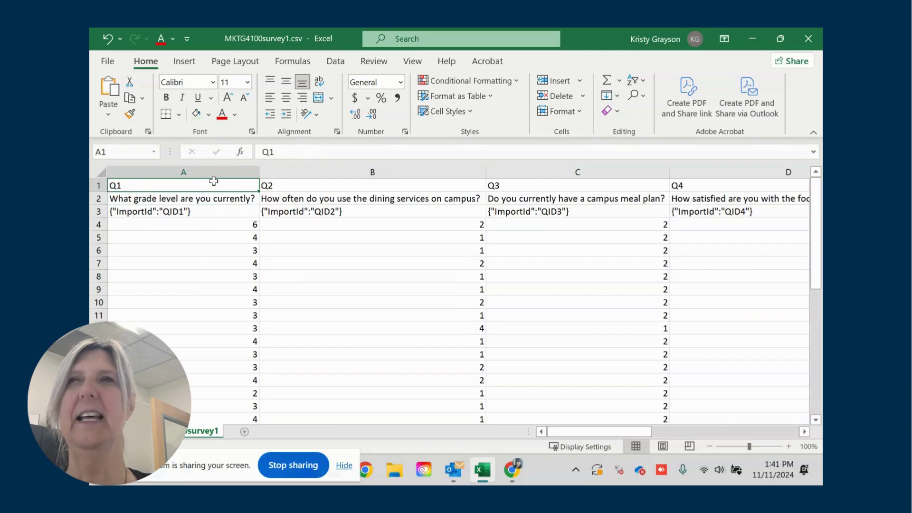
left_click_drag(561, 434, 452, 431)
left_click(213, 261)
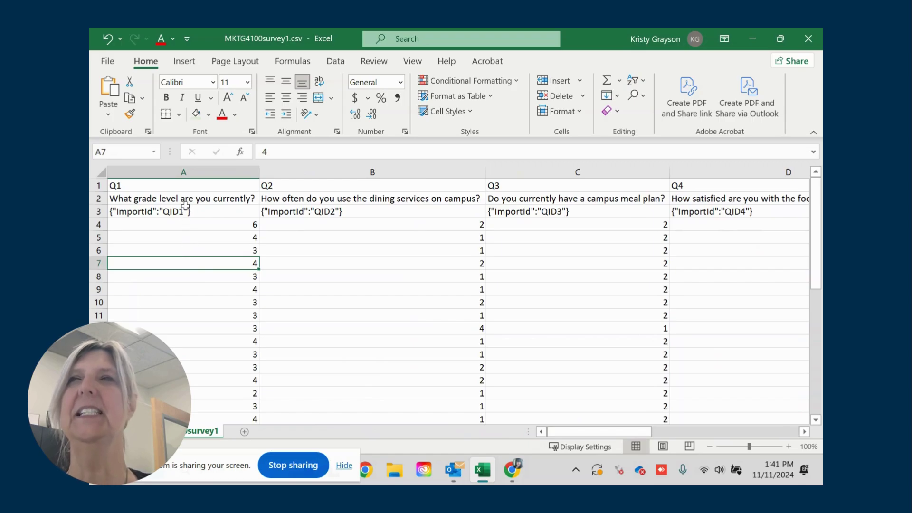
left_click(184, 184)
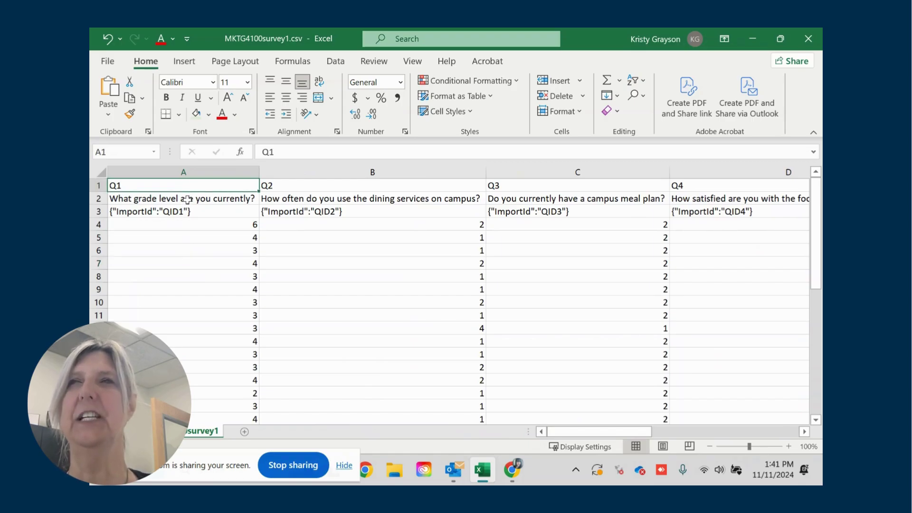
left_click(188, 200)
left_click(188, 187)
left_click(193, 200)
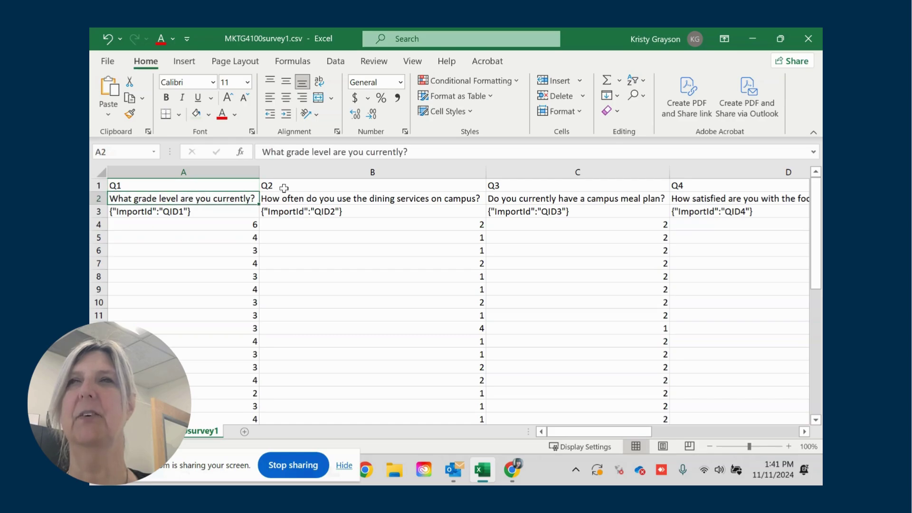
left_click(291, 185)
left_click(306, 200)
left_click(520, 182)
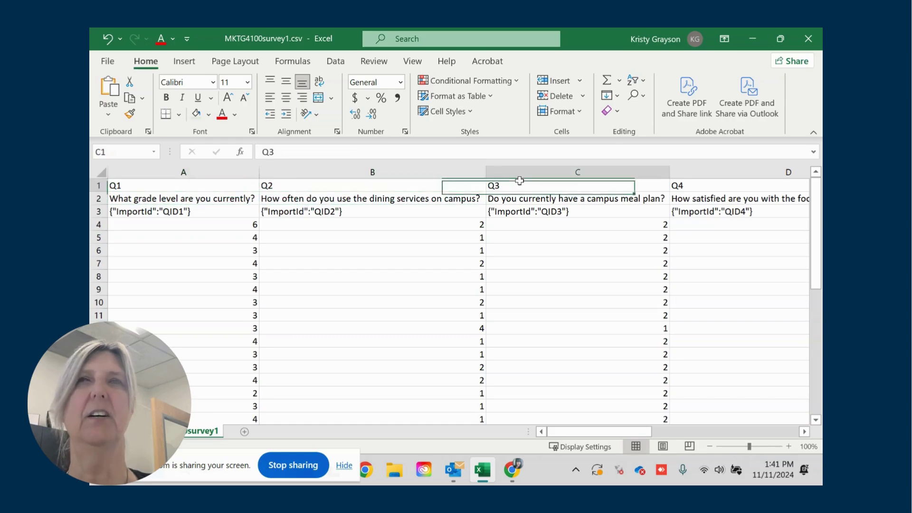
left_click(525, 199)
left_click(550, 265)
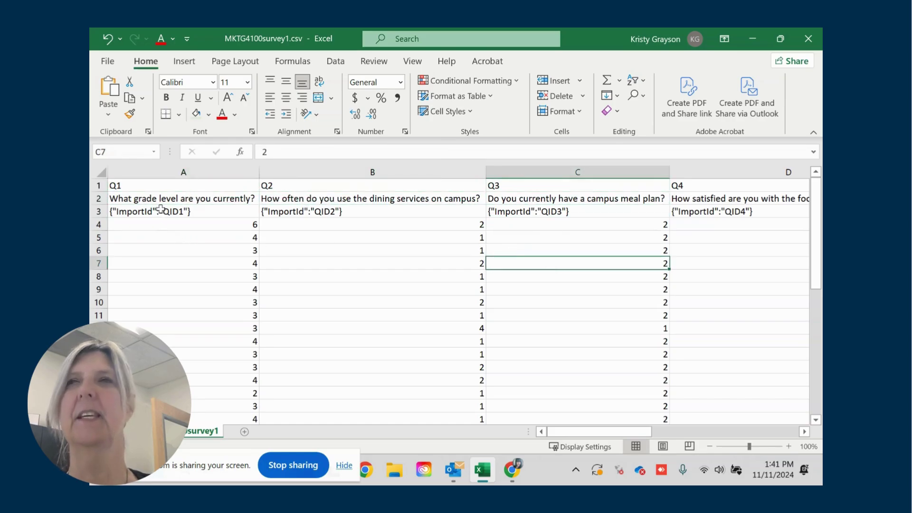
left_click(145, 212)
left_click(442, 213)
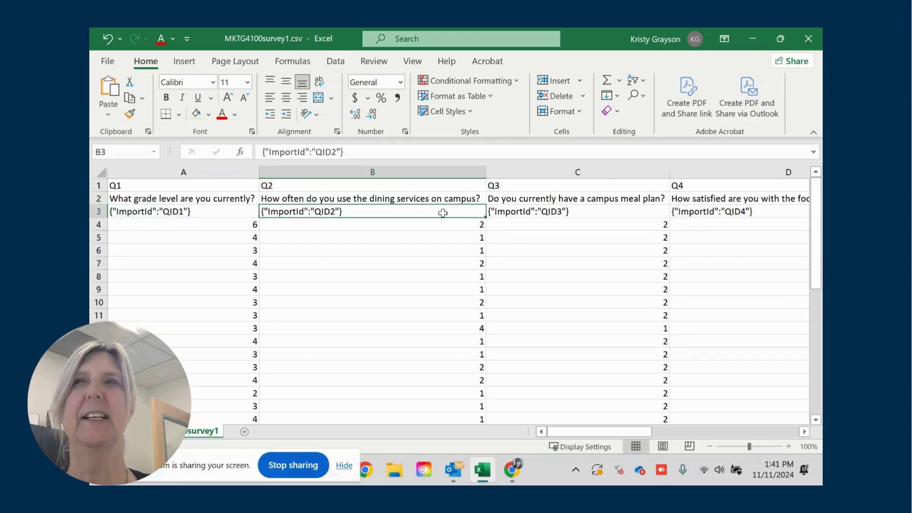
left_click(549, 214)
left_click(691, 213)
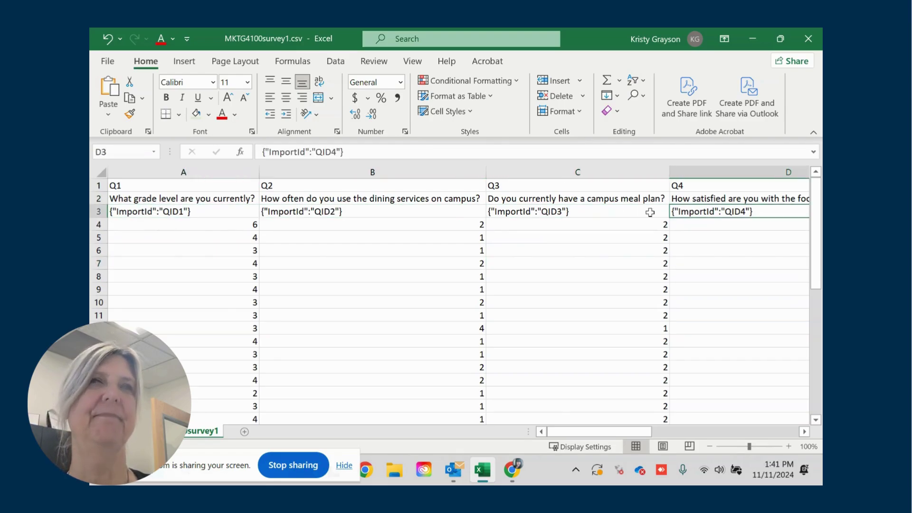
left_click(152, 212)
left_click(346, 246)
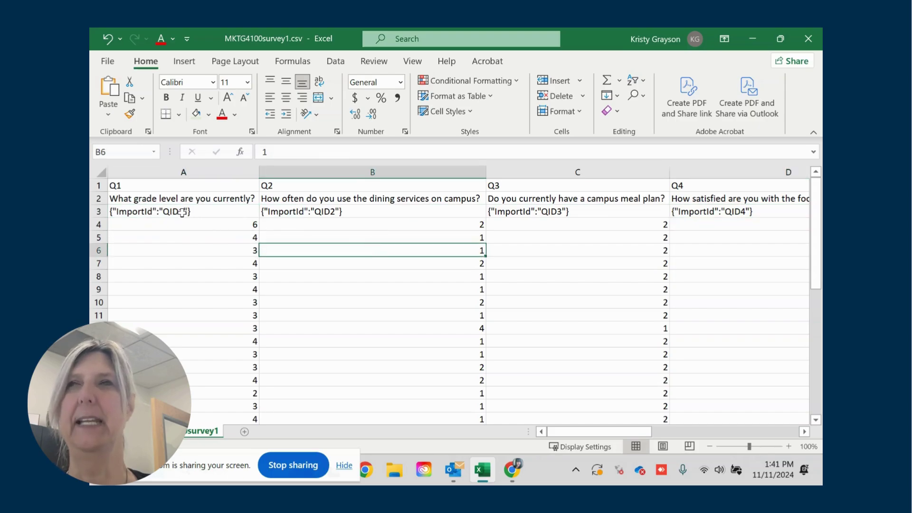
left_click(182, 213)
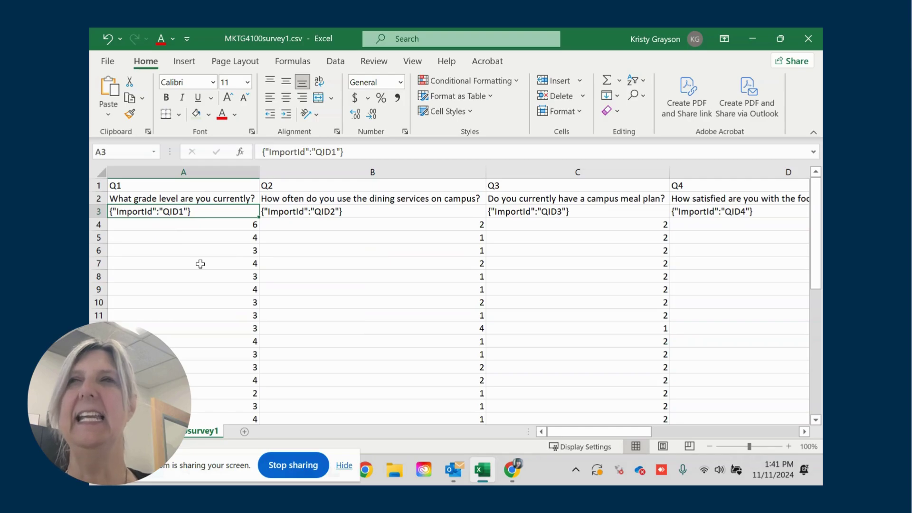
left_click(330, 223)
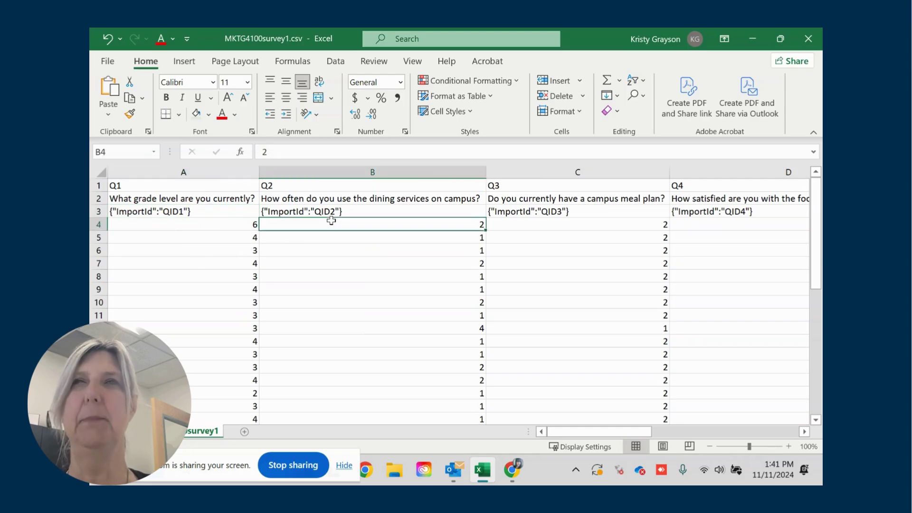
left_click(586, 227)
left_click(217, 223)
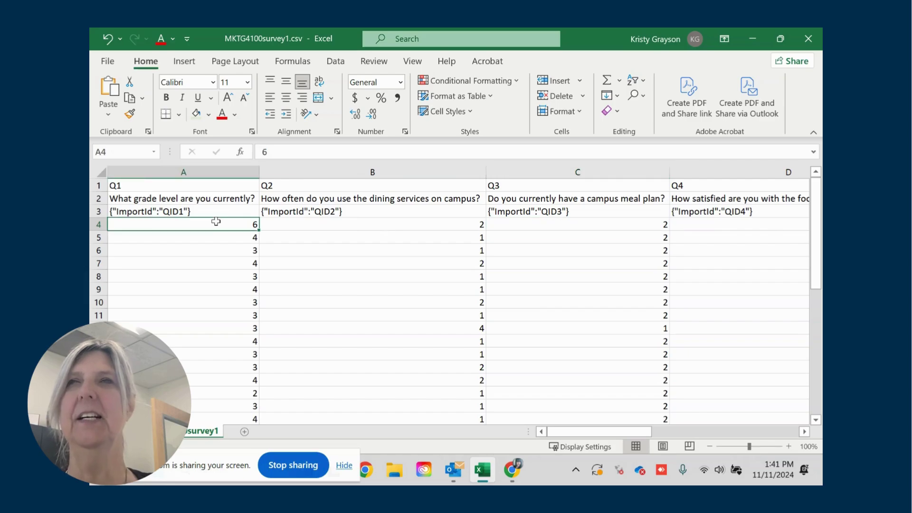
left_click(216, 211)
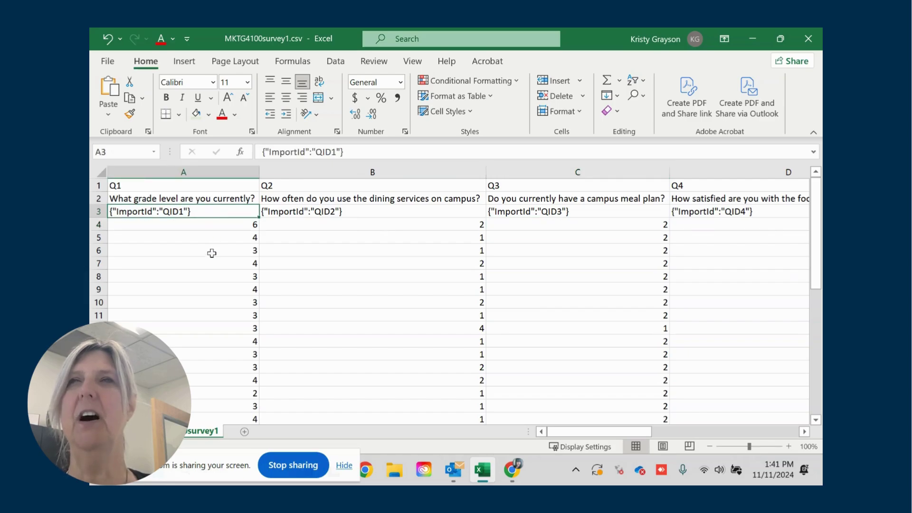
left_click(186, 293)
left_click(192, 212)
left_click(202, 264)
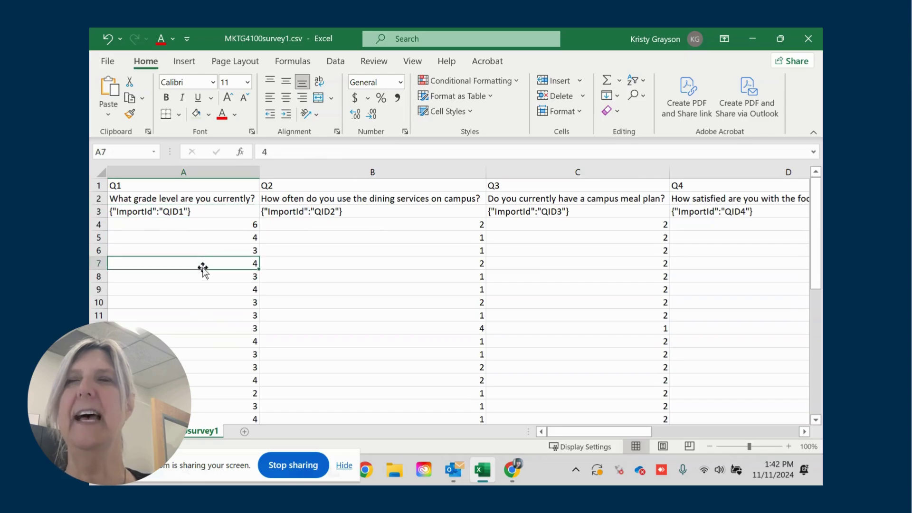
left_click(199, 211)
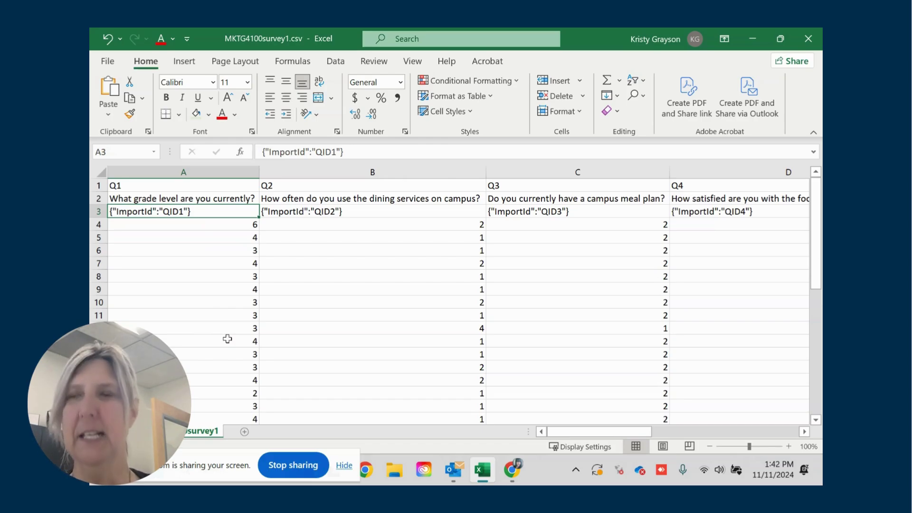
left_click(380, 278)
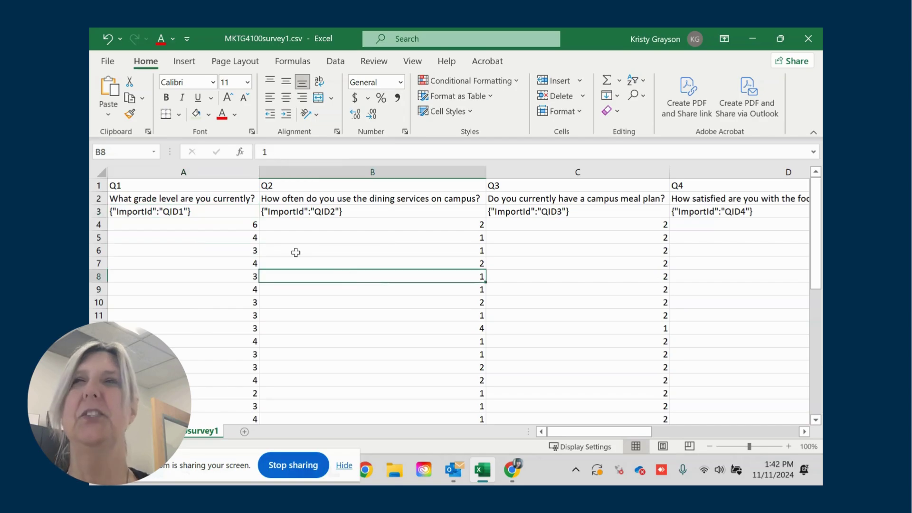
left_click(217, 210)
left_click(224, 265)
left_click(212, 209)
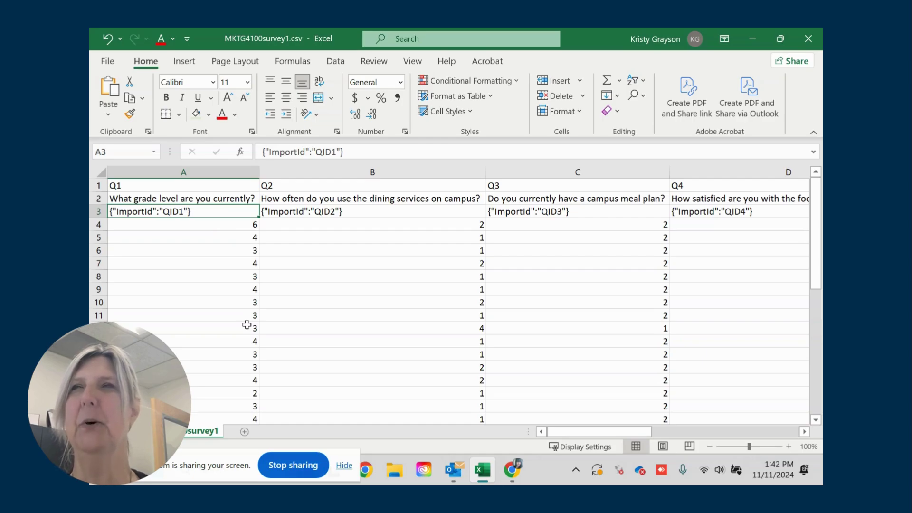
Enter Grade, Frequency and Meal Plan into A3, B3 and C3.
type("Grade")
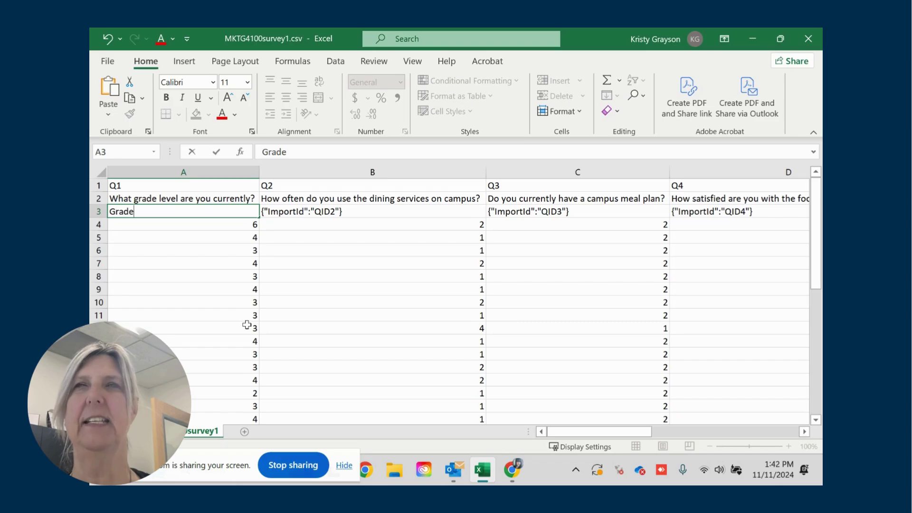
key("Tab")
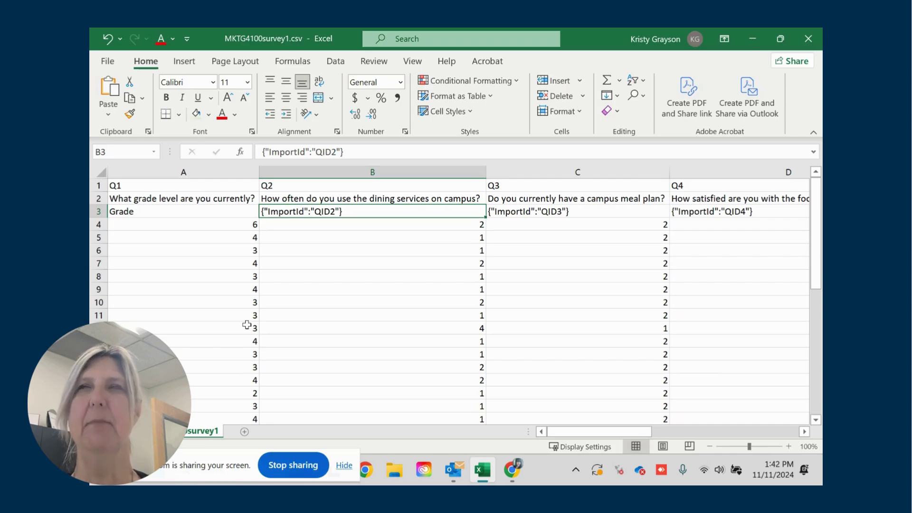
type("Freq")
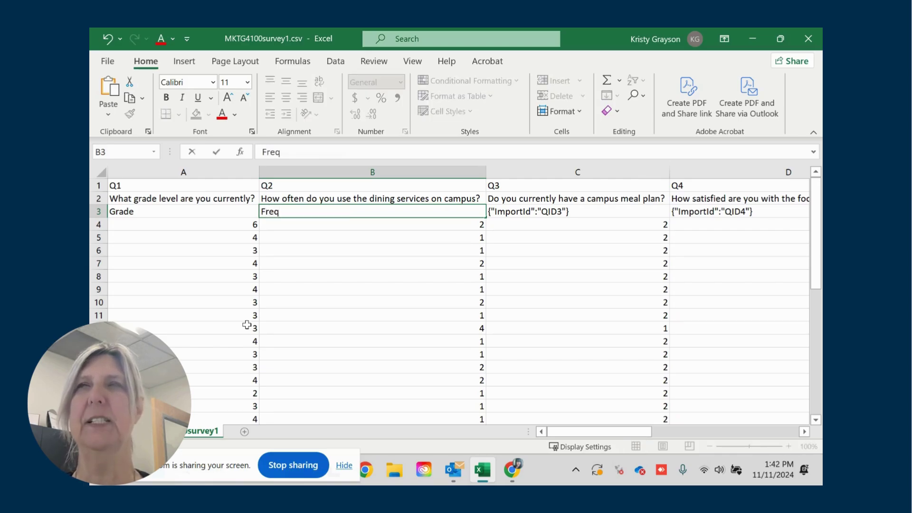
type("uency")
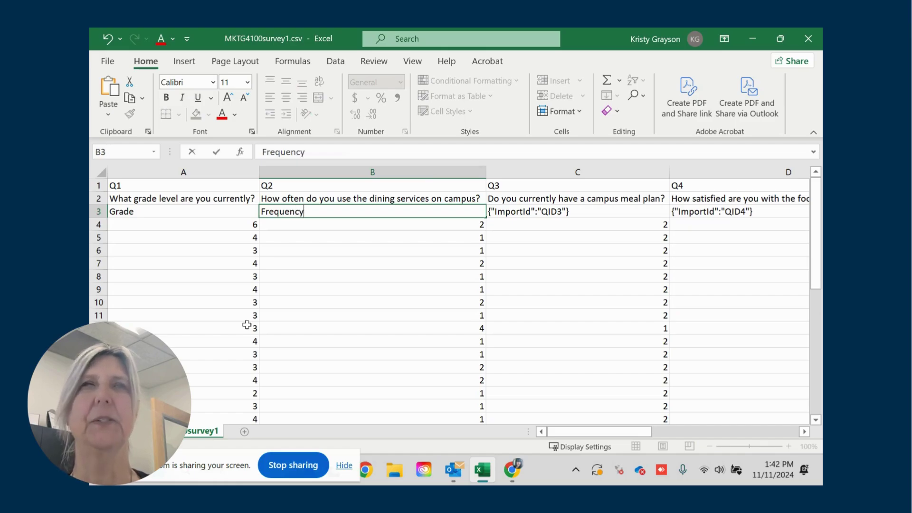
key("Tab")
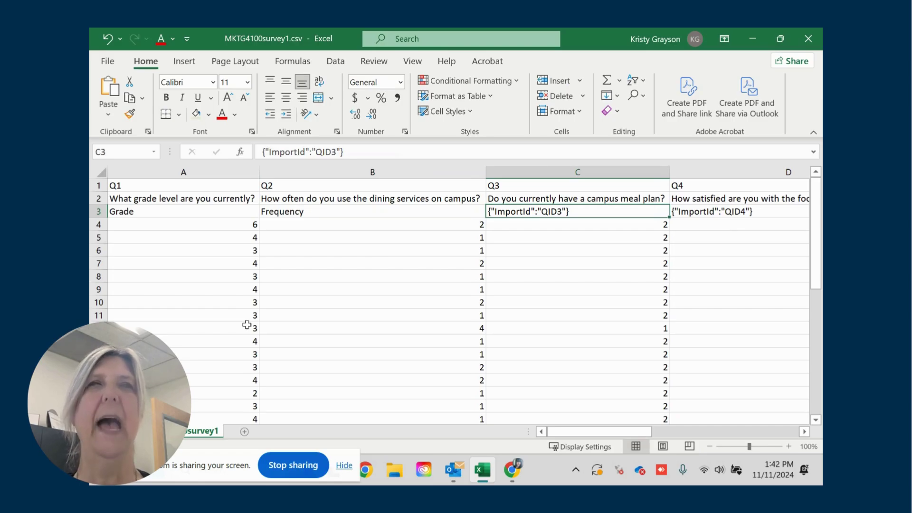
type("Meal Plan")
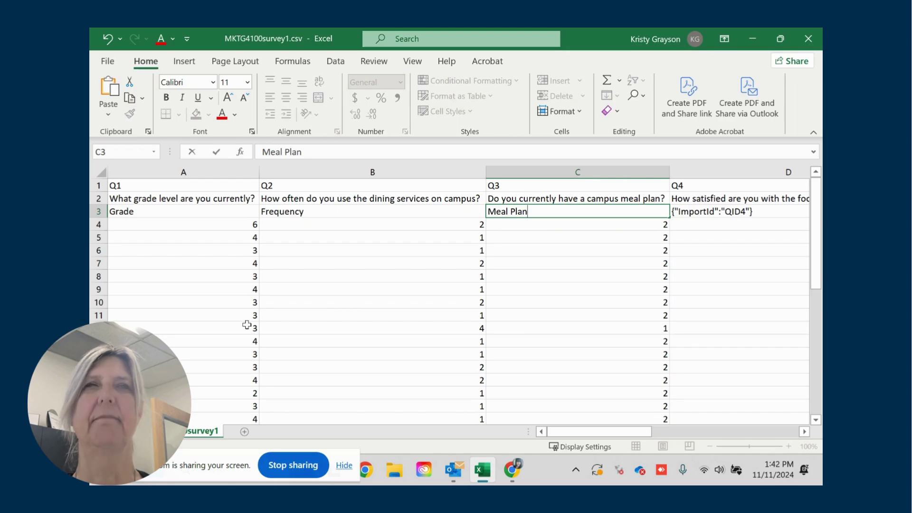
key("Tab")
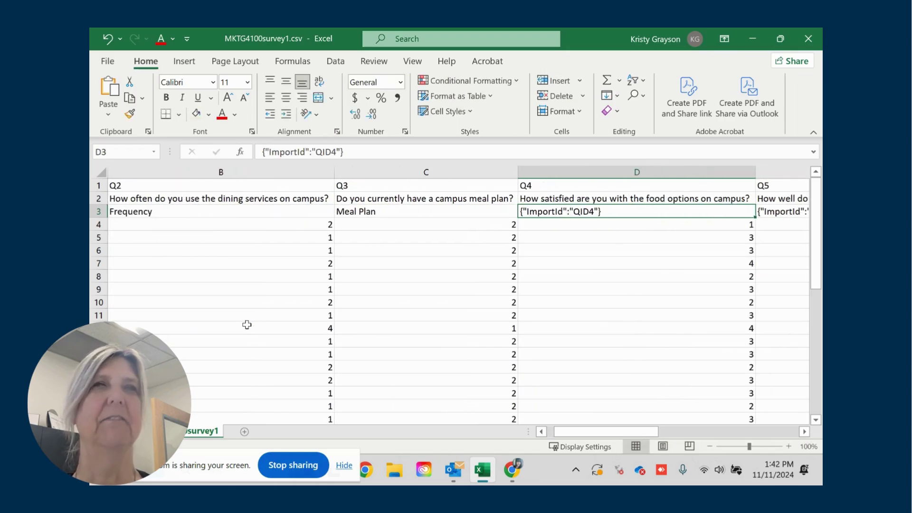
Label D3 SatisfactionFood and E3 HealthySupport.
type("F")
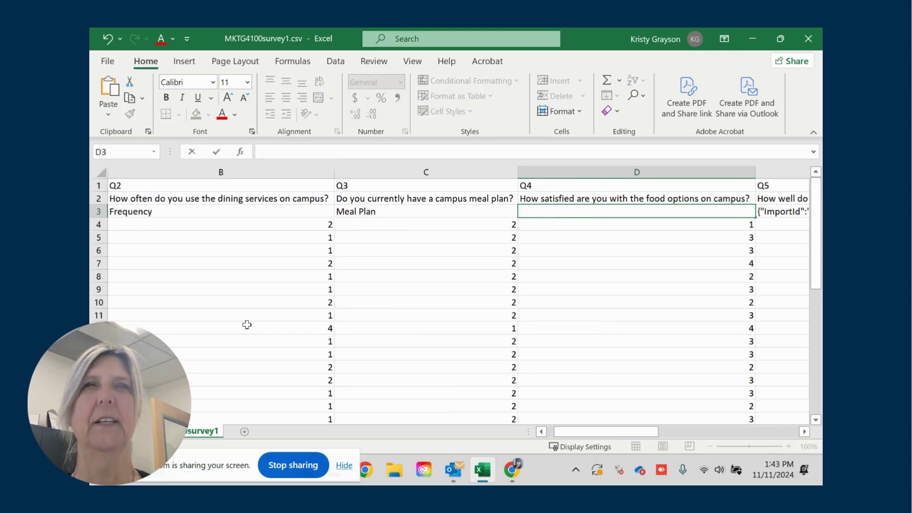
type("Sat")
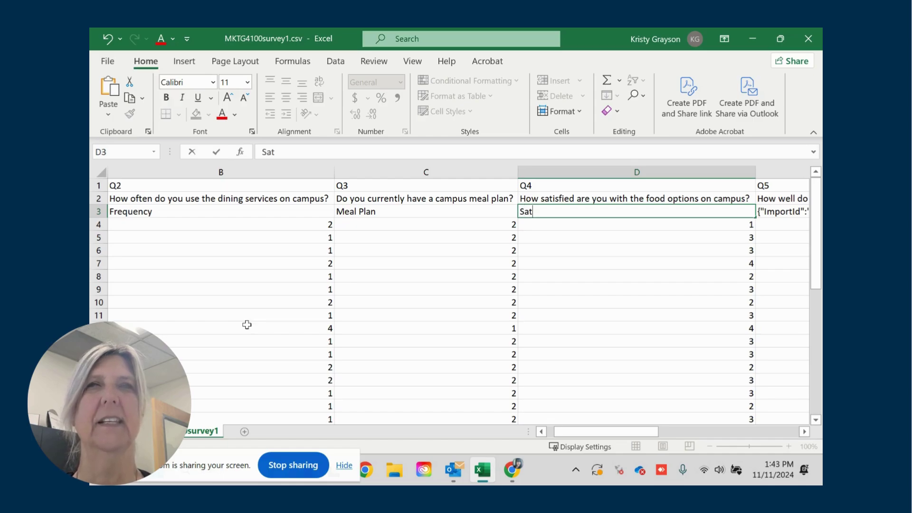
type("isfactio")
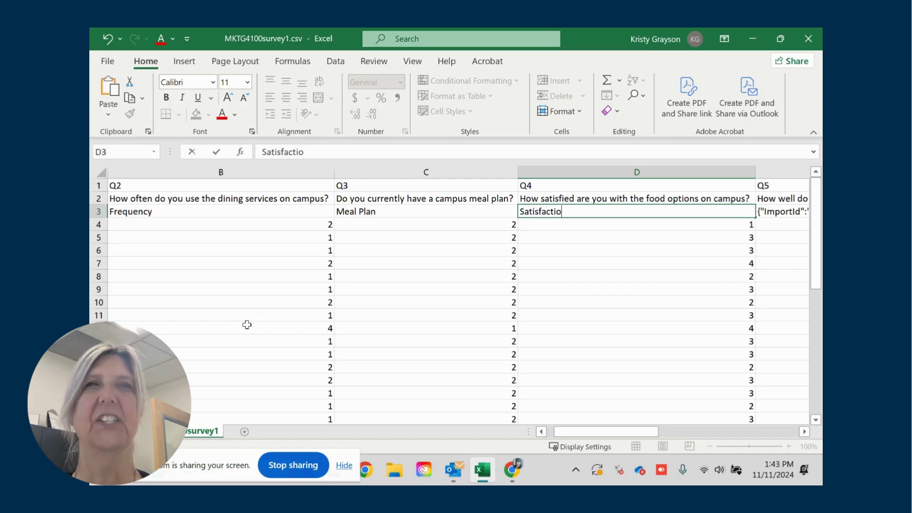
type("nFood")
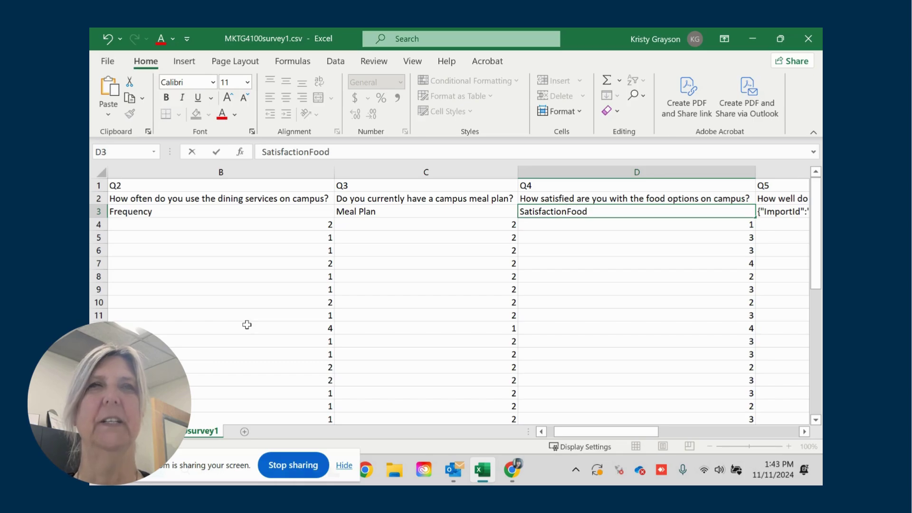
key("Tab")
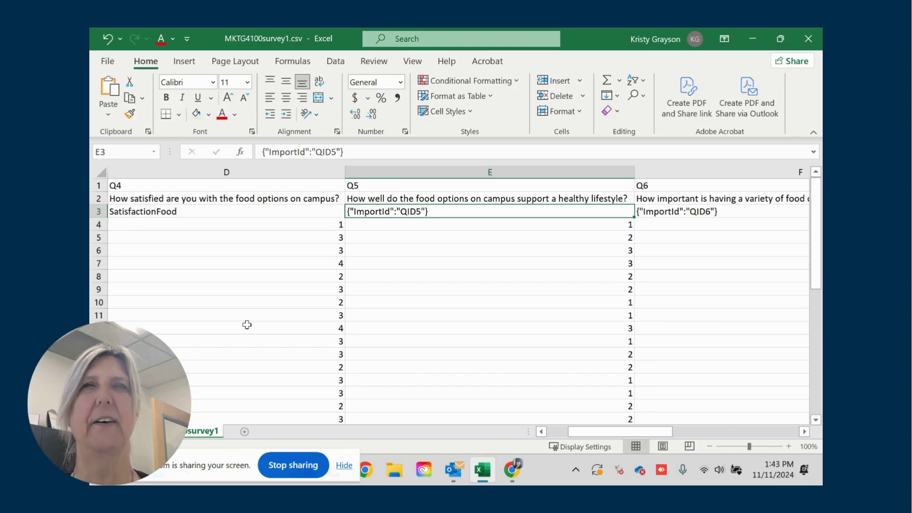
type("Suppor")
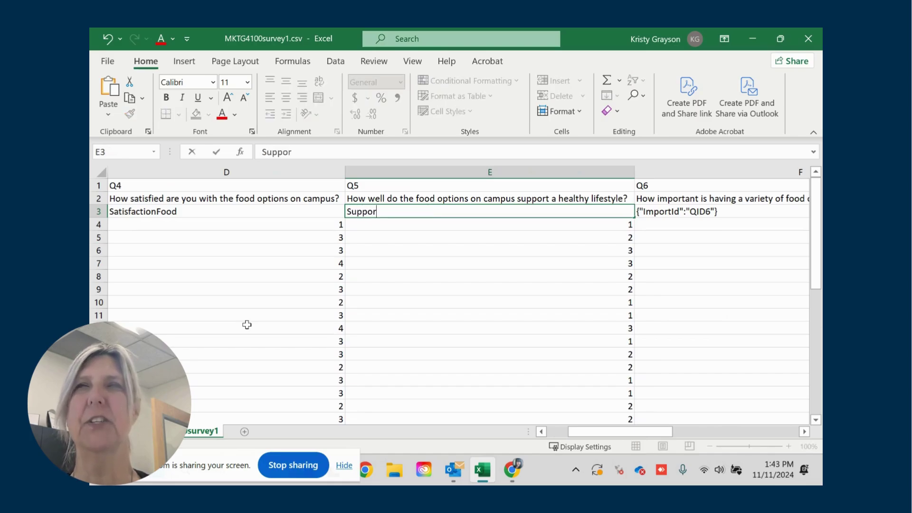
type("tH")
key("BackSpace")
key("BackSpace")
key("BackSpace")
key("BackSpace")
key("BackSpace")
key("BackSpace")
key("BackSpace")
key("BackSpace")
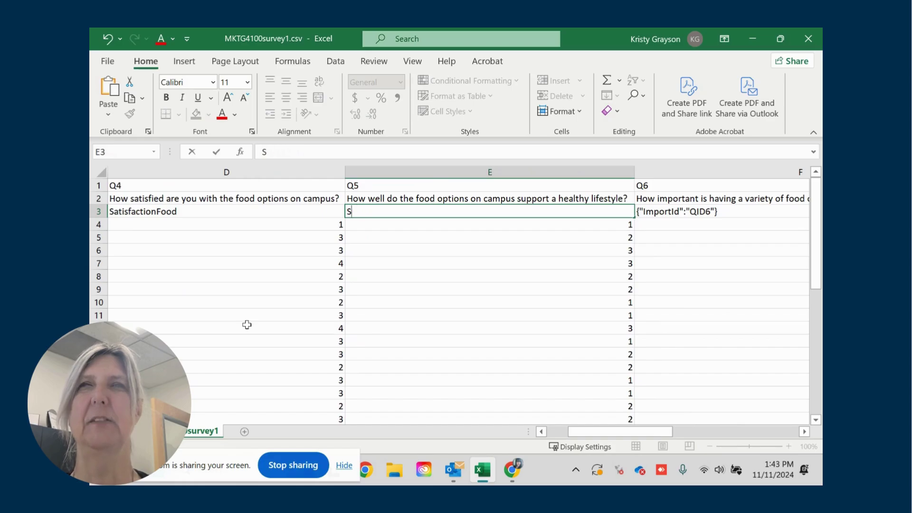
type("Heal")
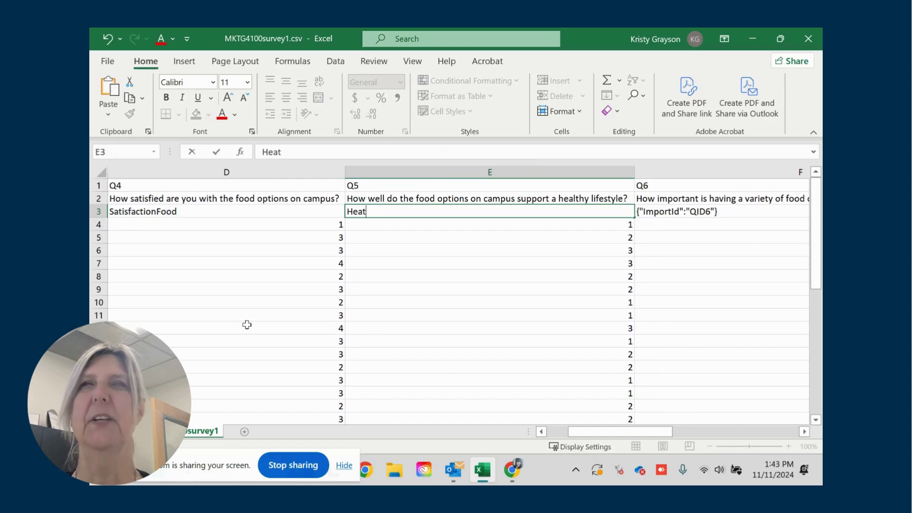
key("BackSpace")
type("lthy")
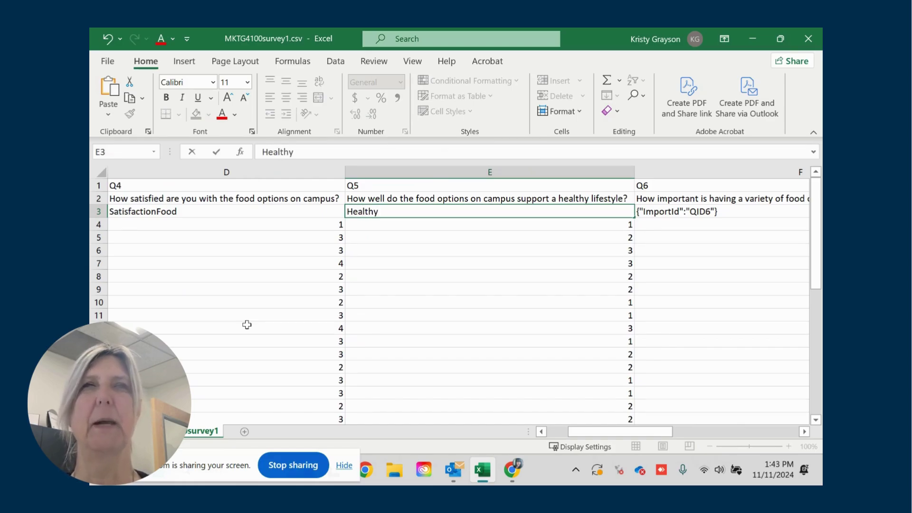
type("Support")
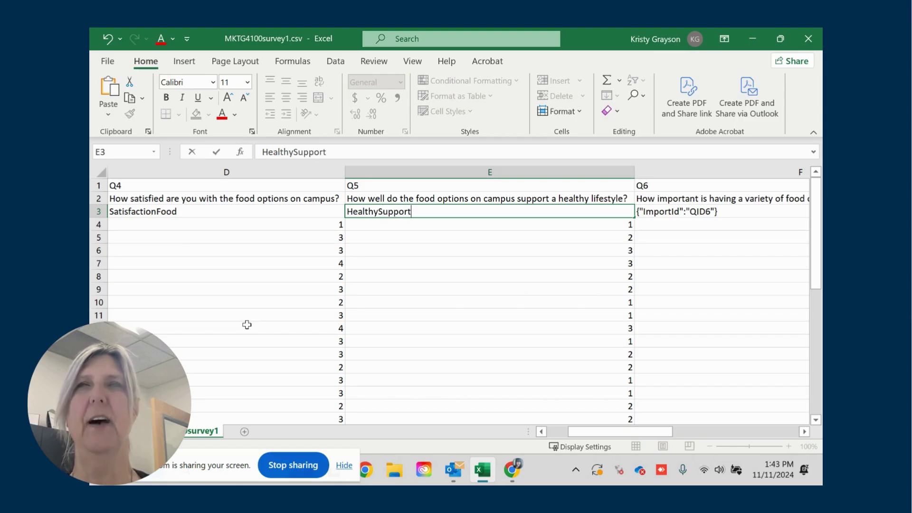
key("Tab")
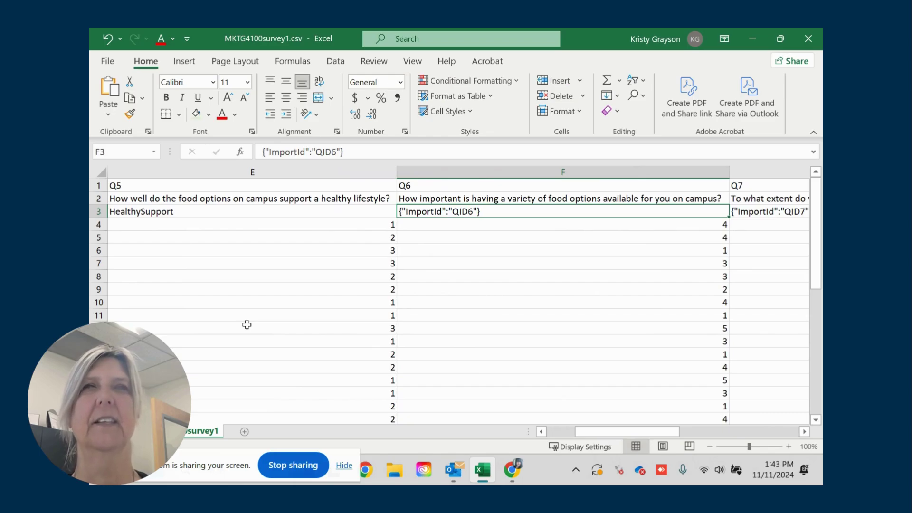
Label F3 ImportanceFood and G3 BenefitDining.
type("F")
key("BackSpace")
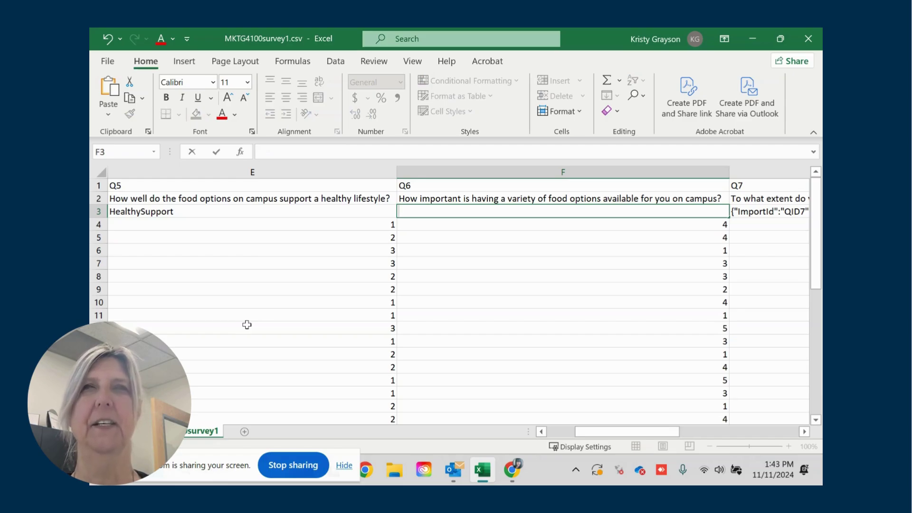
type("Impor")
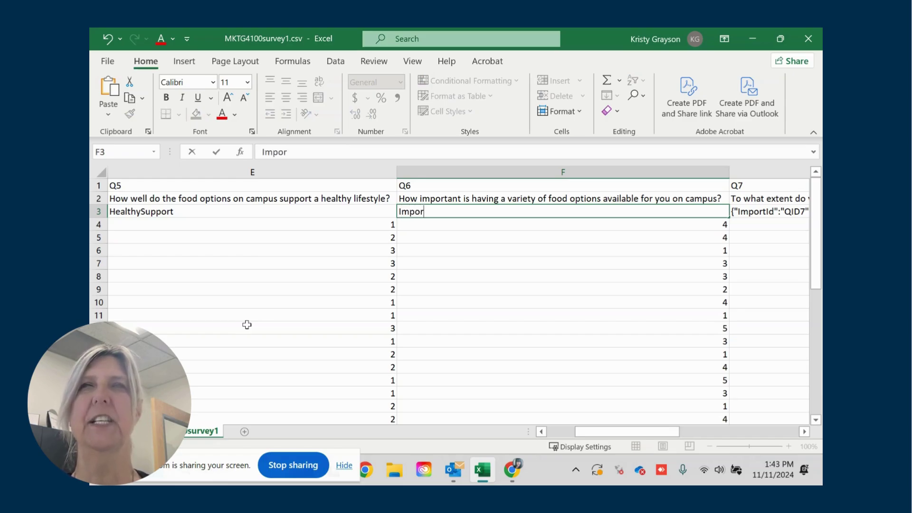
type("tanceFoo")
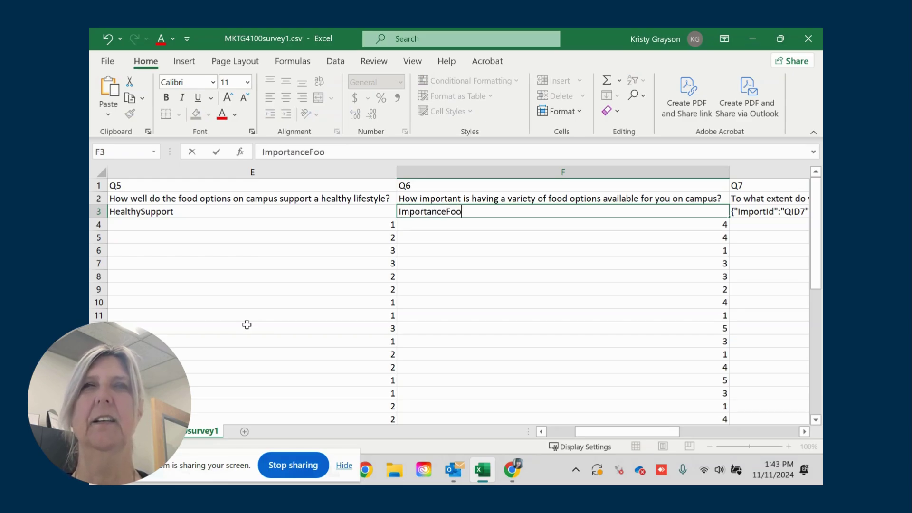
type("d")
key("Tab")
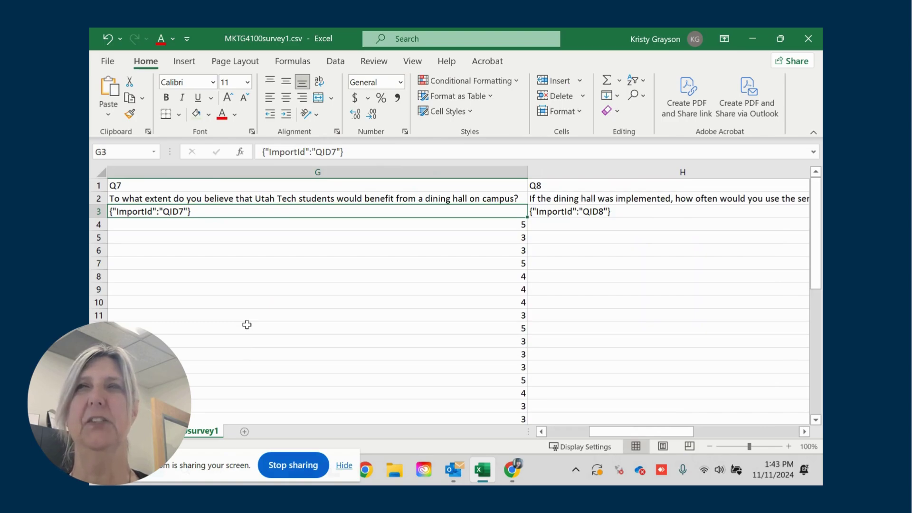
type("Bef")
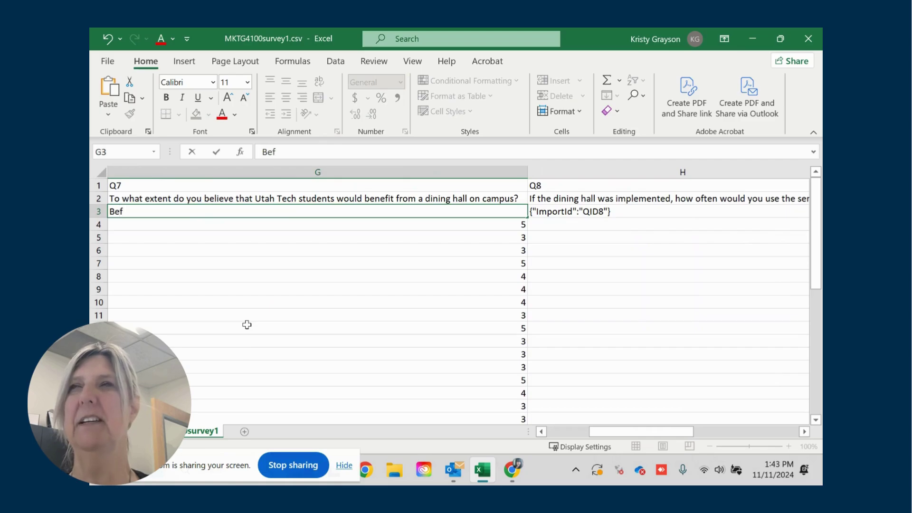
key("BackSpace")
type("nefitDining")
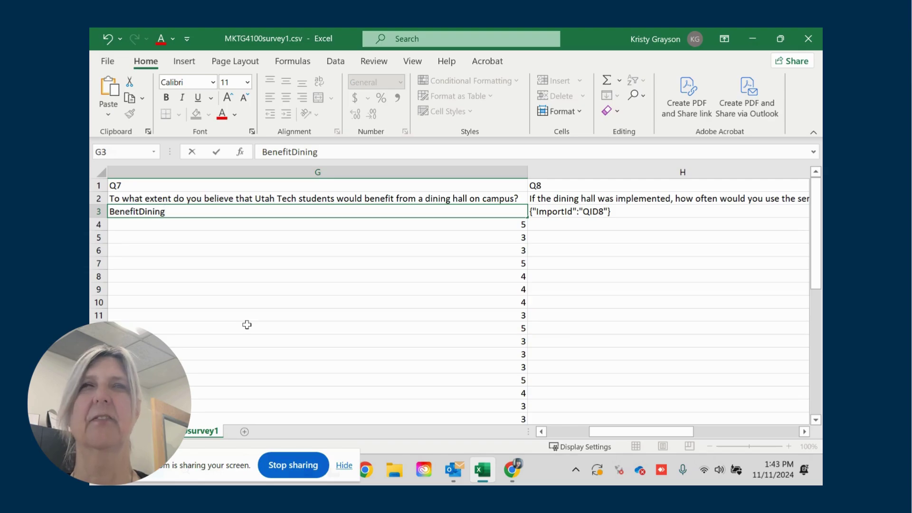
key("Tab")
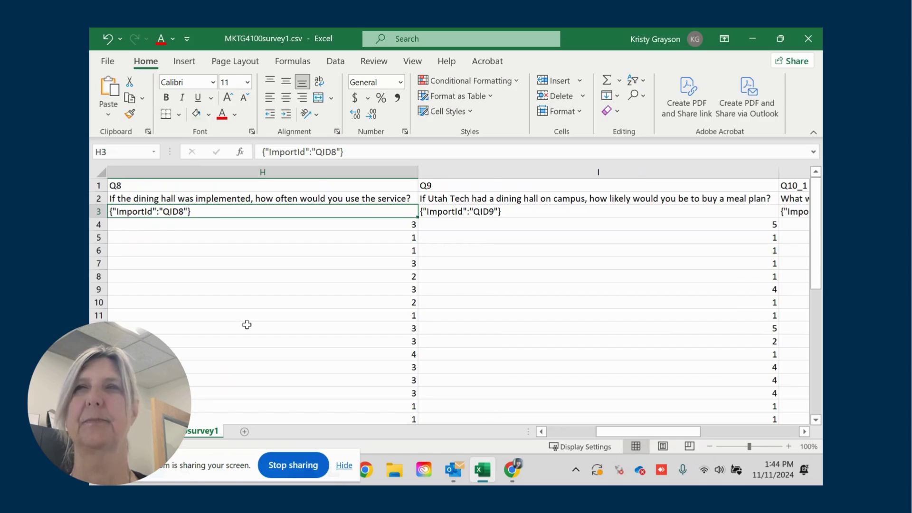
Label H3 ServiceFrequency and I3 MealPlanLikelihood.
type("Q")
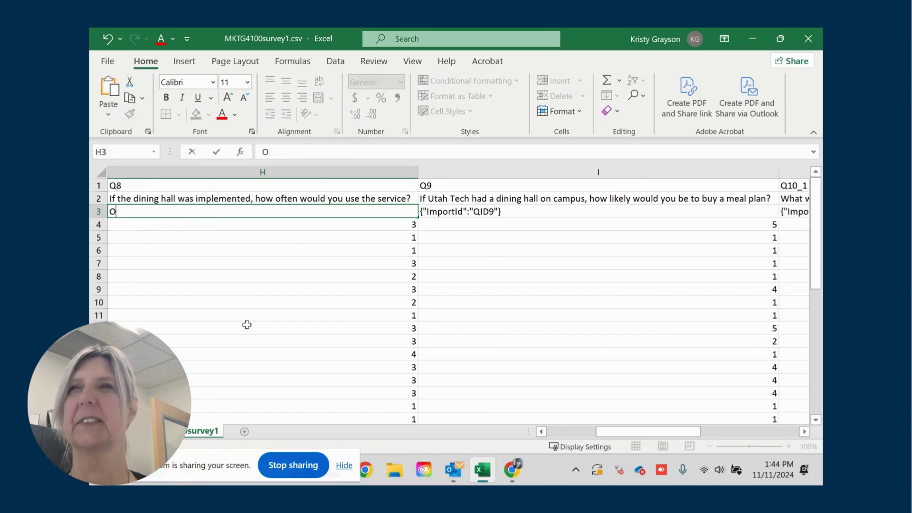
key("BackSpace")
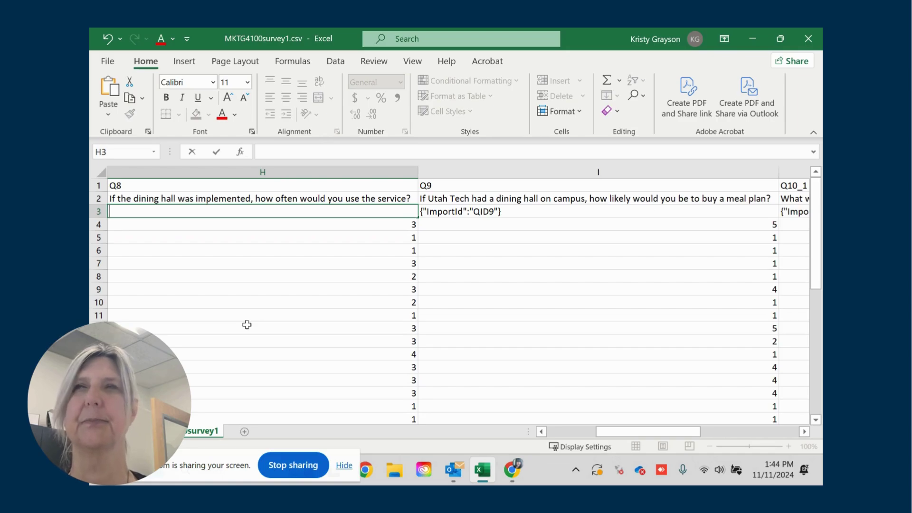
type("Service")
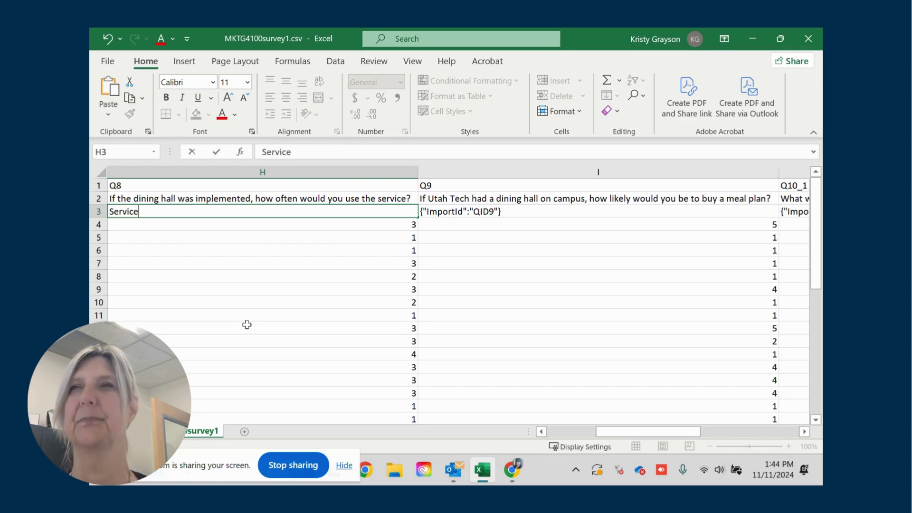
type("Frequency")
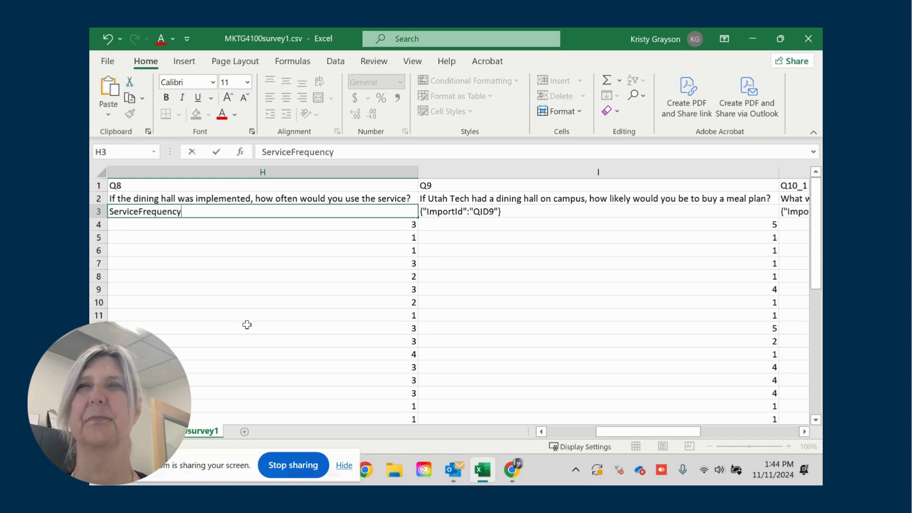
key("Tab")
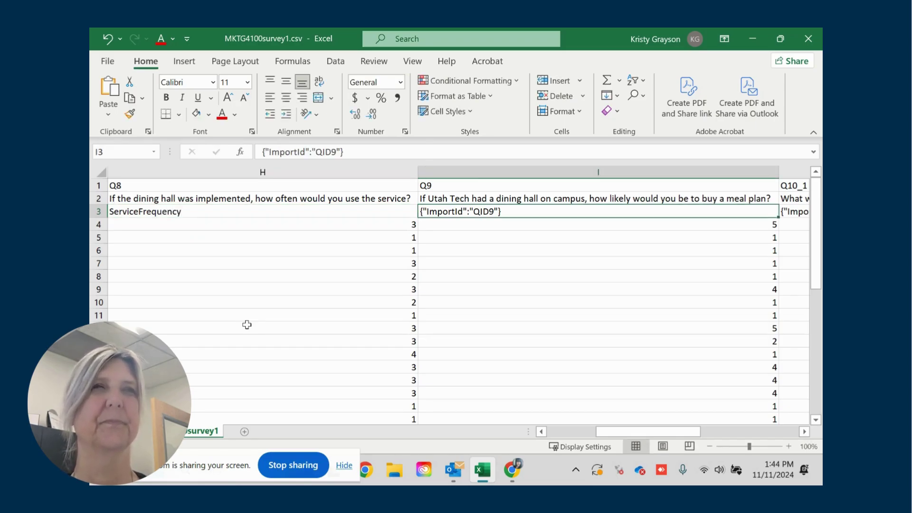
type("Lik")
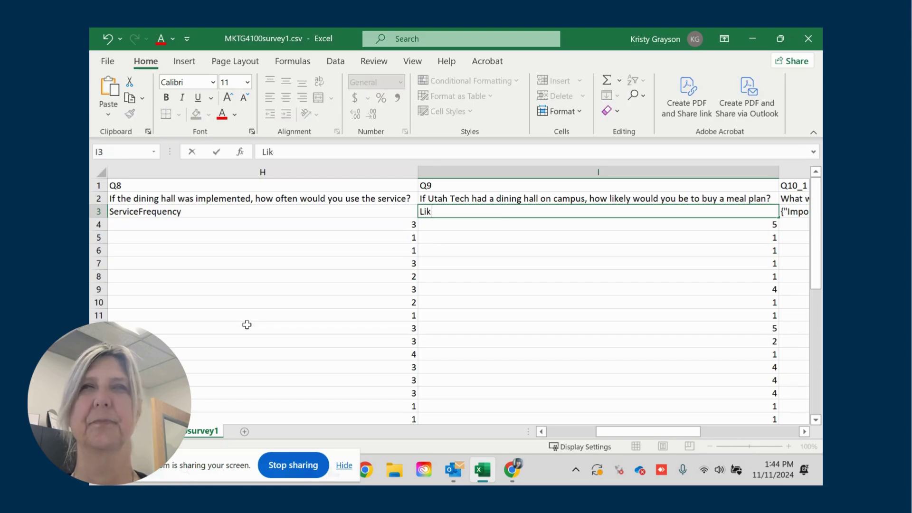
key("BackSpace")
key("BackSpace")
key("BackSpace")
type("Mea")
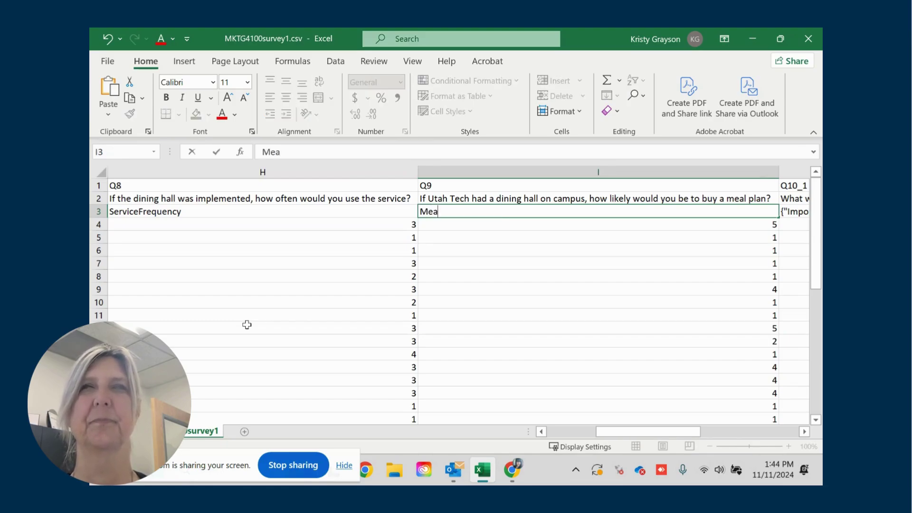
type("lPlanLi")
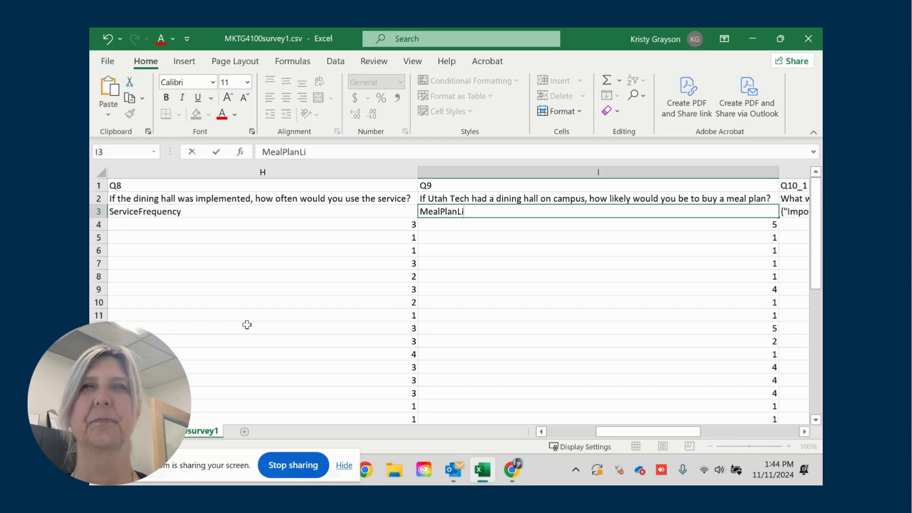
type("kelihood")
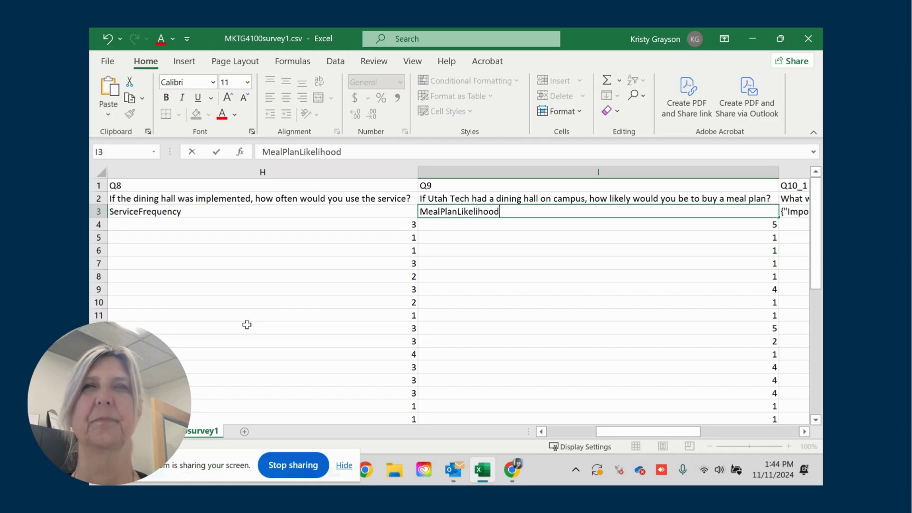
key("Tab")
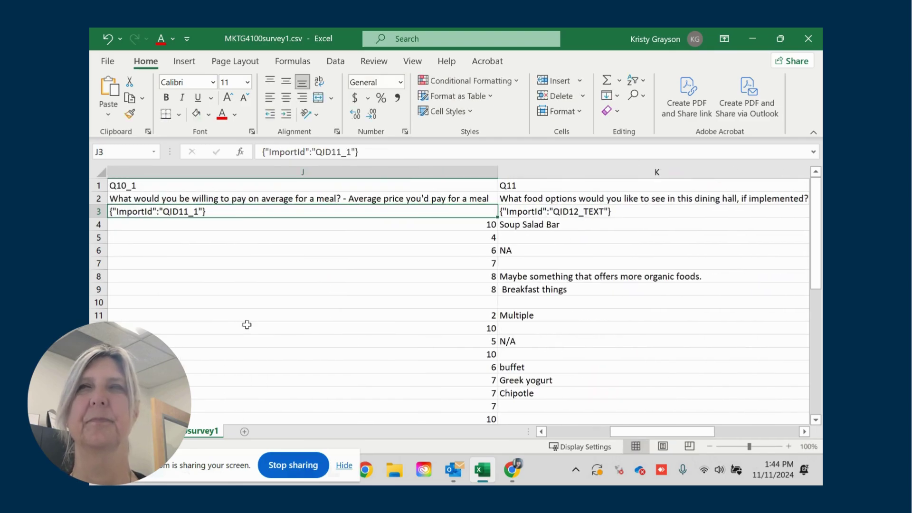
Label J3 Price, K3 FoodOptions and L3 Gender.
type("Ave")
key("BackSpace")
key("BackSpace")
key("BackSpace")
type("P")
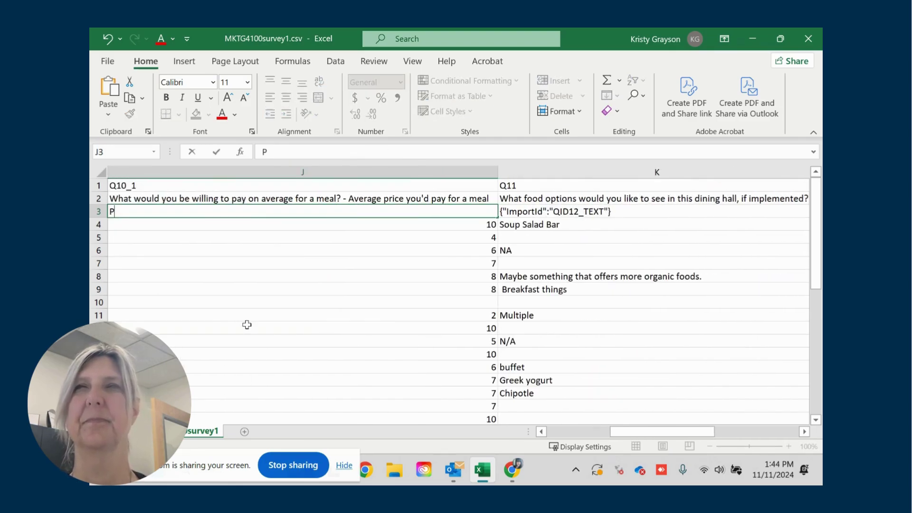
type("rice")
key("Tab")
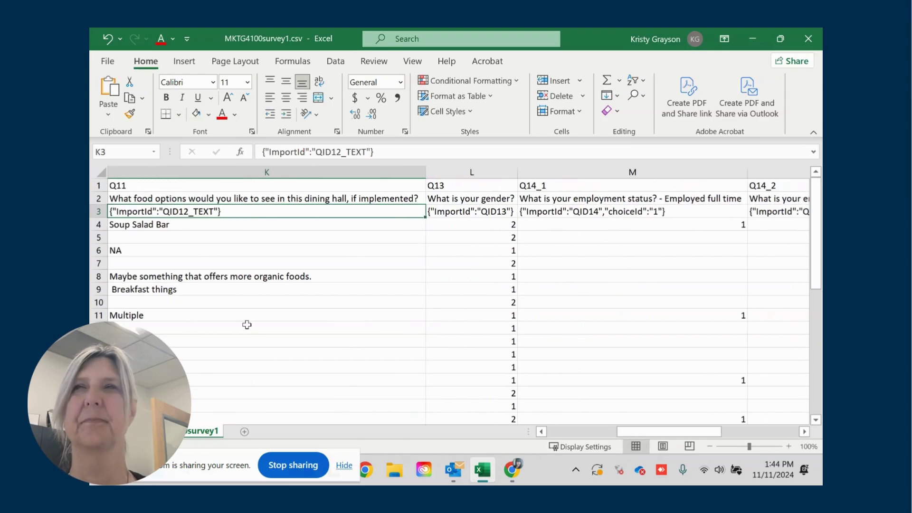
type("FoodOptions")
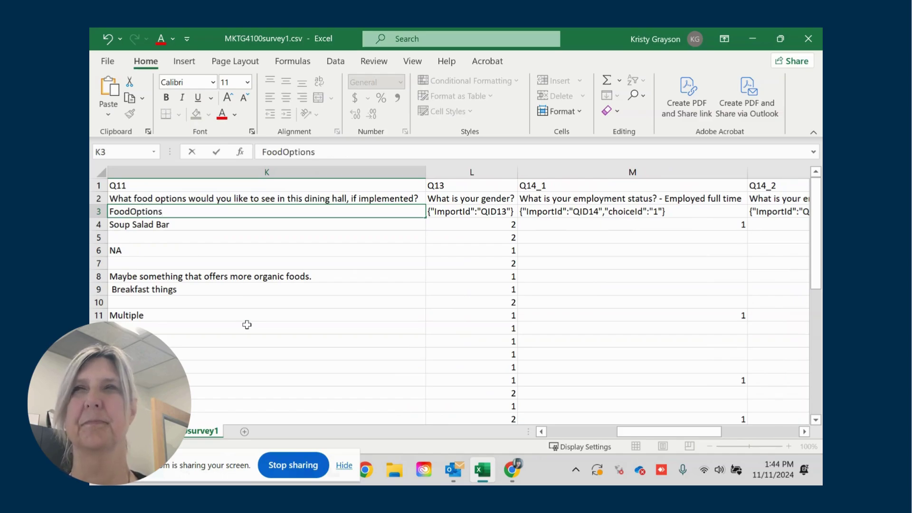
key("Tab")
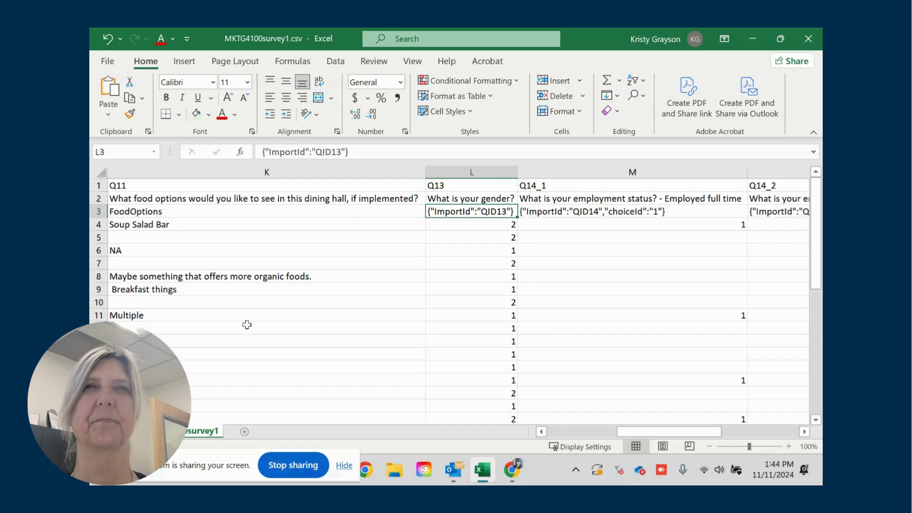
type("Gender")
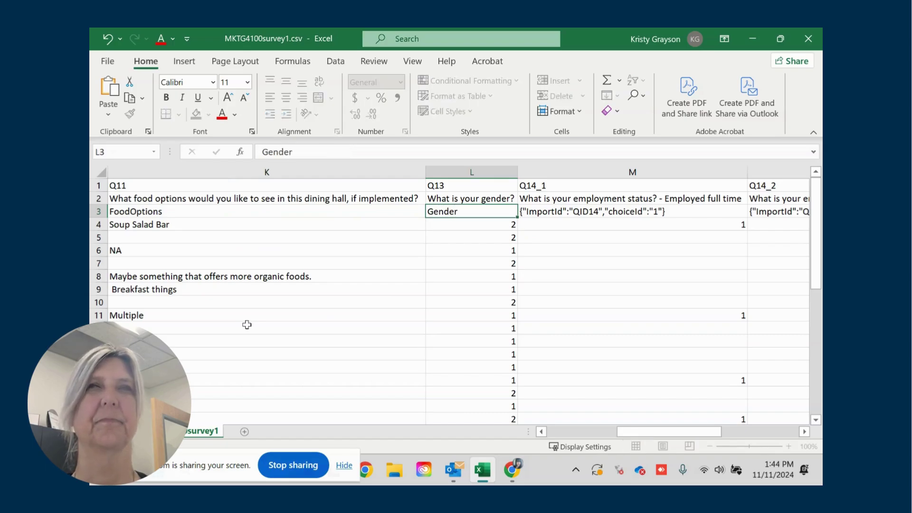
key("Tab")
Replace the M3 and N3 import IDs with FullTime and PartTime.
key("BackSpace")
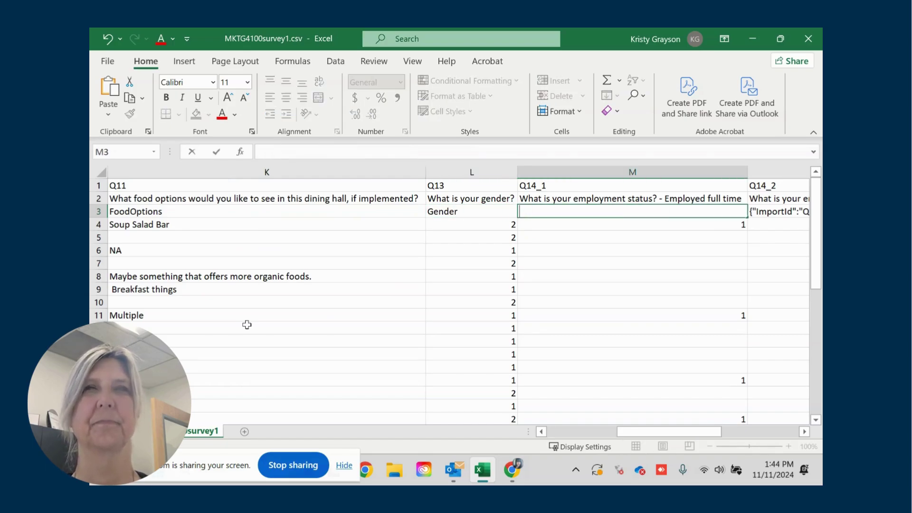
type("Employm")
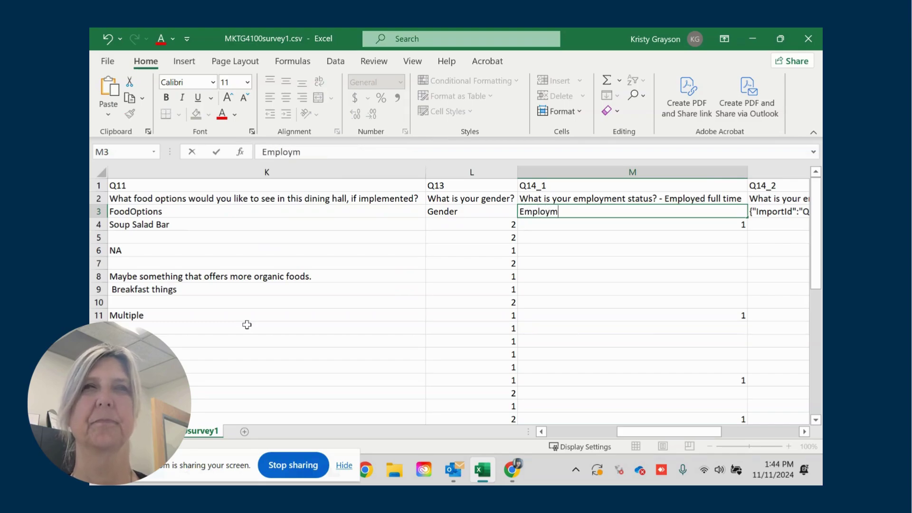
type("ent")
key("Tab")
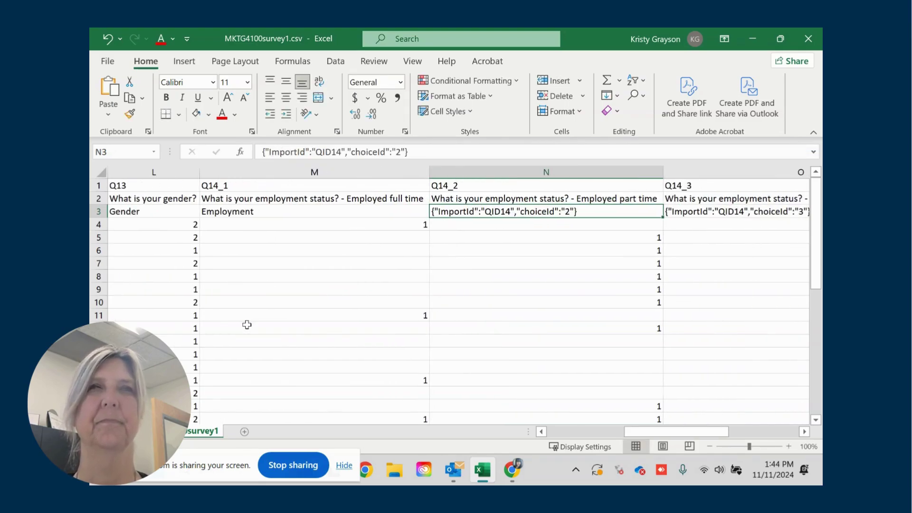
key("BackSpace")
type("Empl")
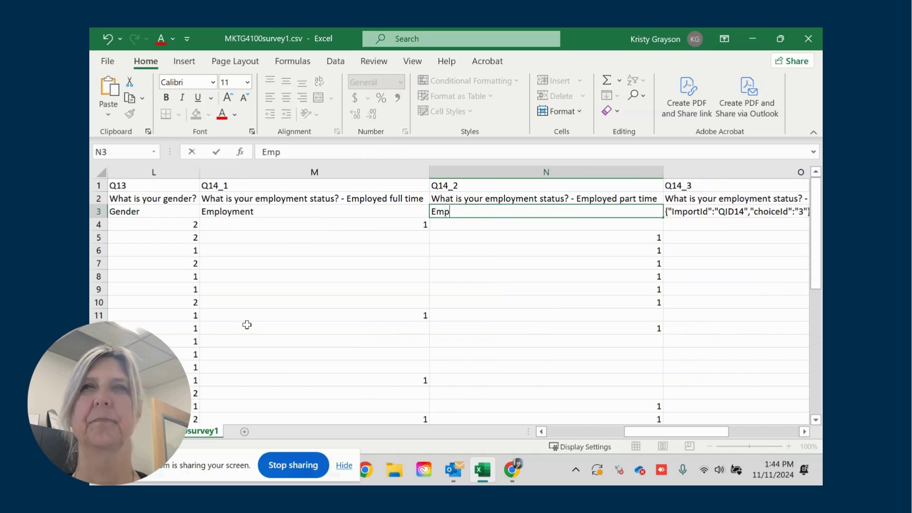
key("BackSpace")
key("BackSpace")
key("BackSpace")
key("BackSpace")
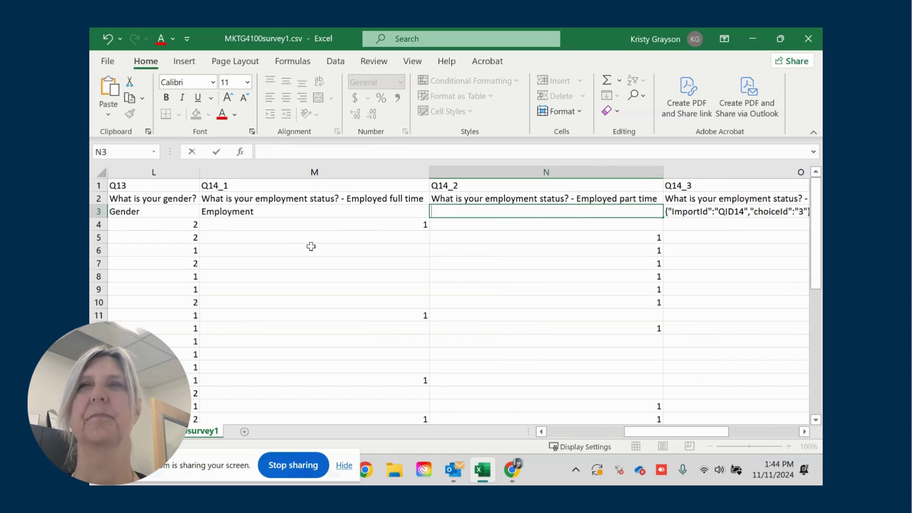
left_click(326, 213)
type("FullTinme")
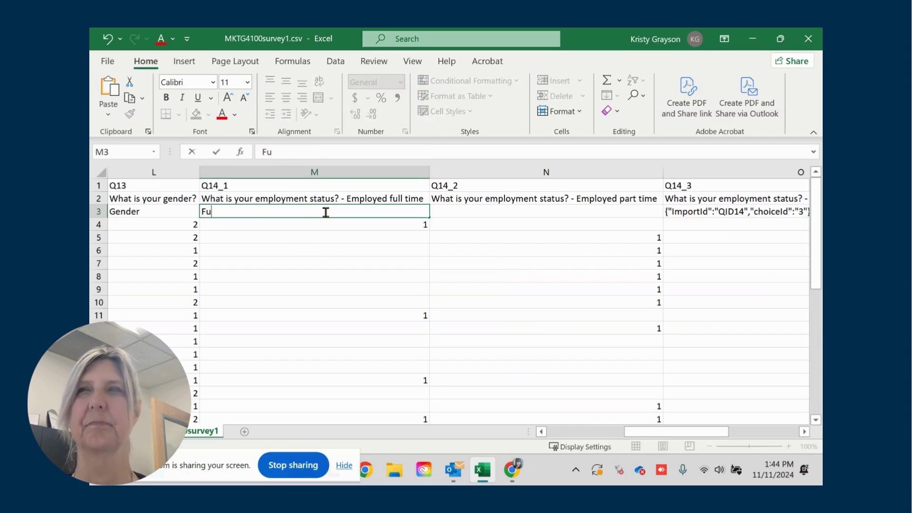
key("BackSpace")
key("BackSpace")
key("BackSpace")
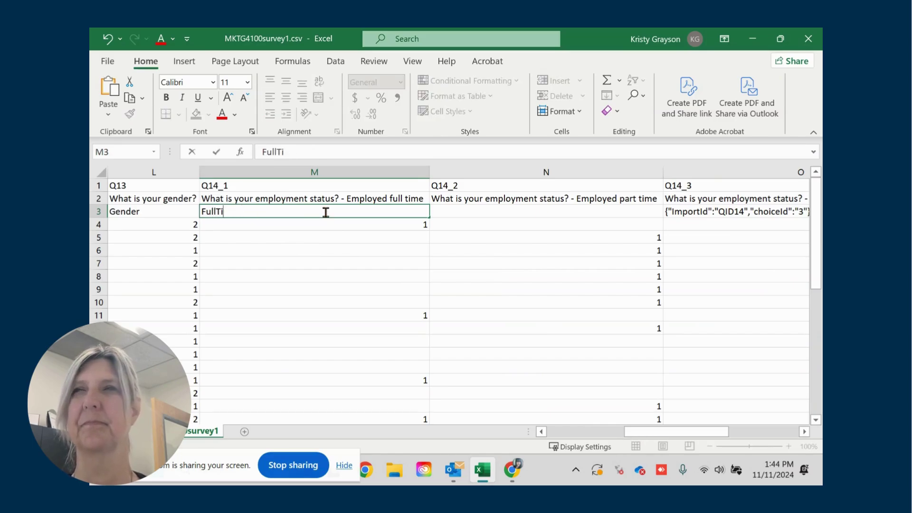
type("me")
key("Tab")
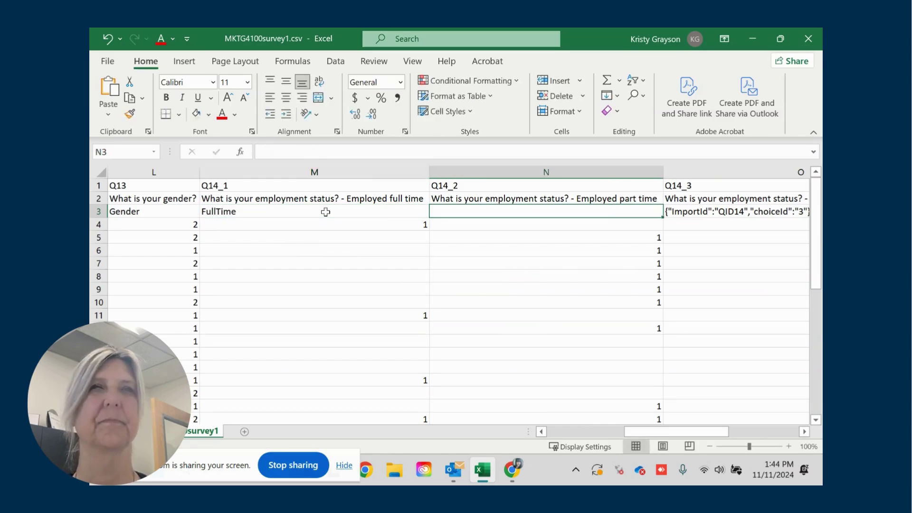
type("PartTinme")
key("BackSpace")
key("BackSpace")
key("BackSpace")
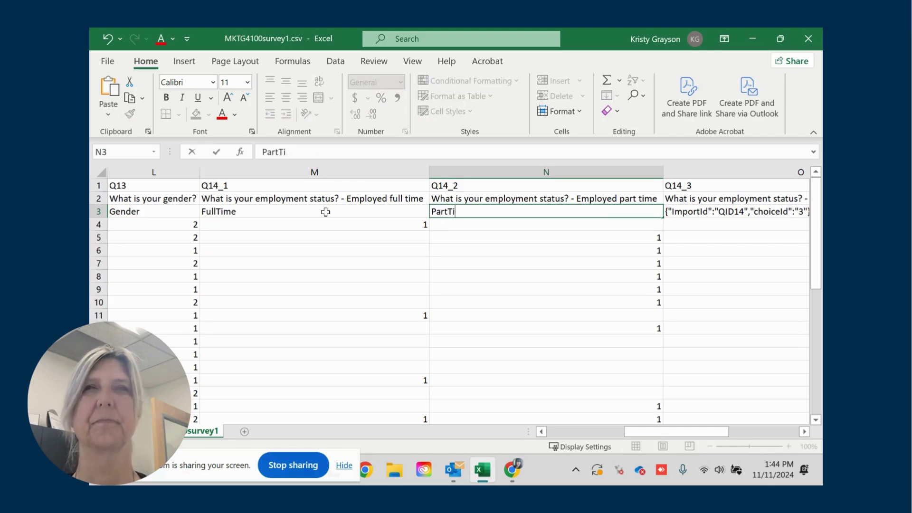
type("me")
key("Tab")
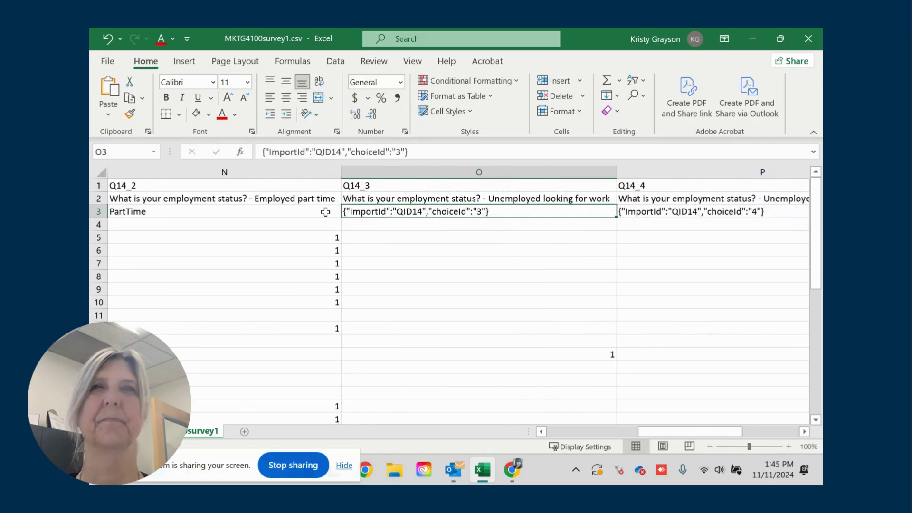
Label O3–S3 UnemployedLooking, UnemployedNotLooking, Retired, EmpStudent and EmpDisabled.
type("Unemployed")
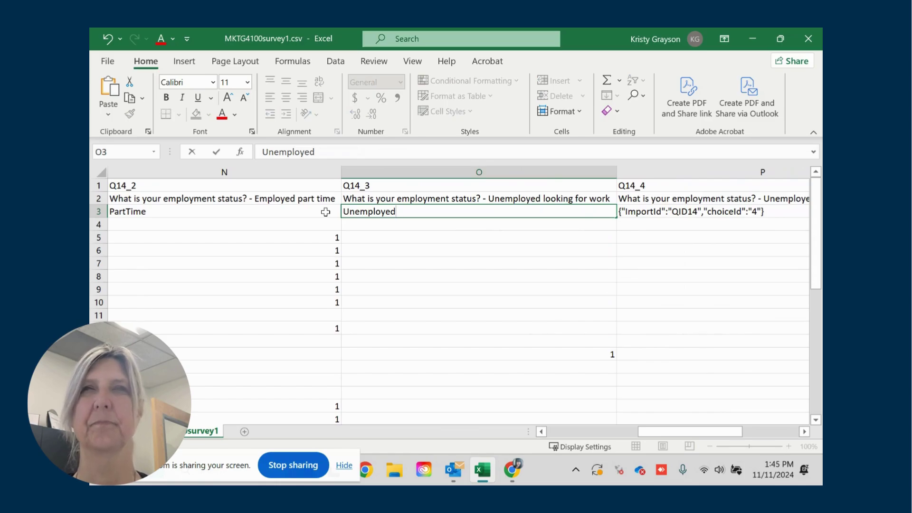
type("Looking")
key("Tab")
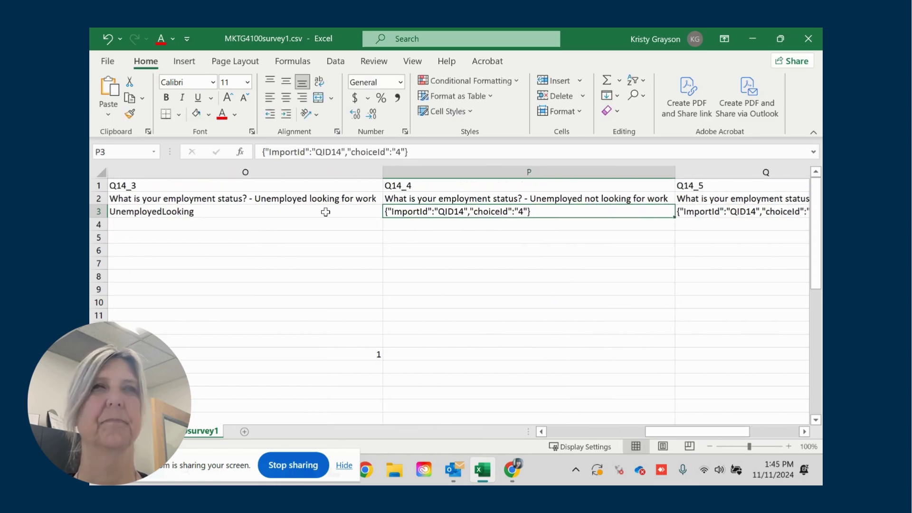
type("Un")
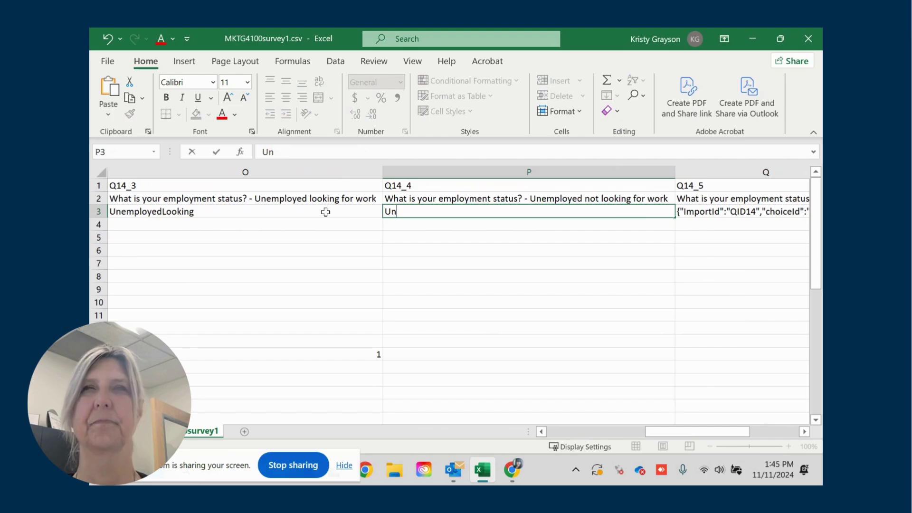
type("employedNo")
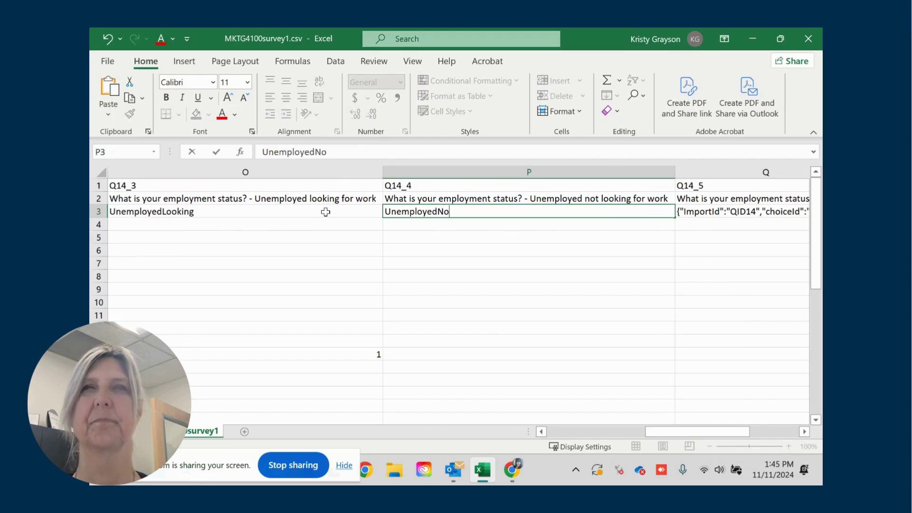
type("tLooking")
key("Tab")
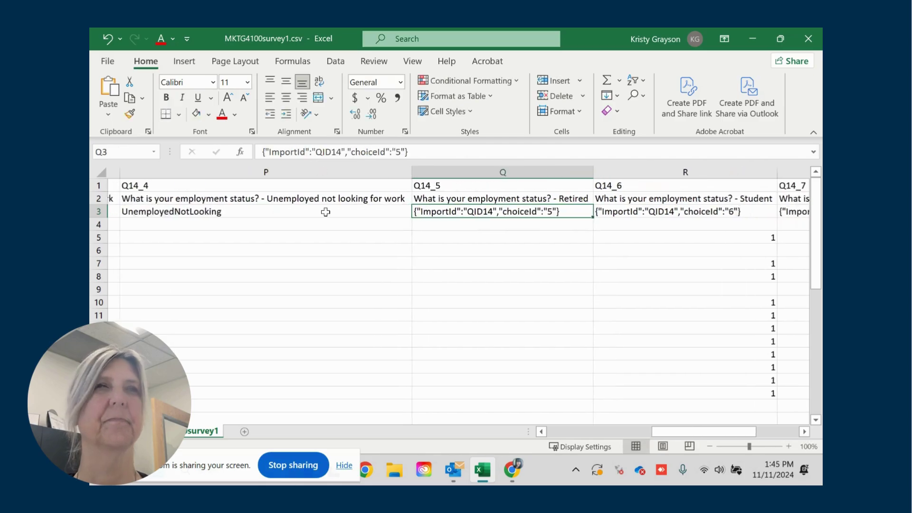
type("Retired")
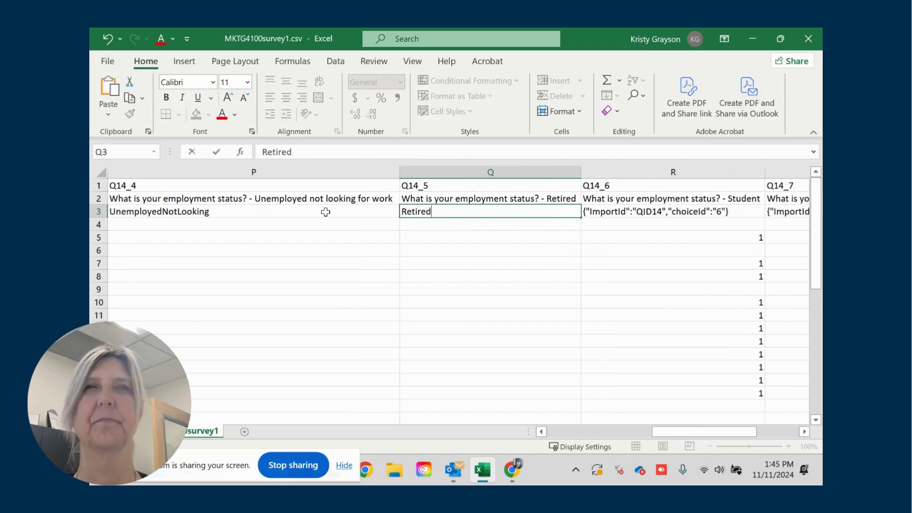
key("Tab")
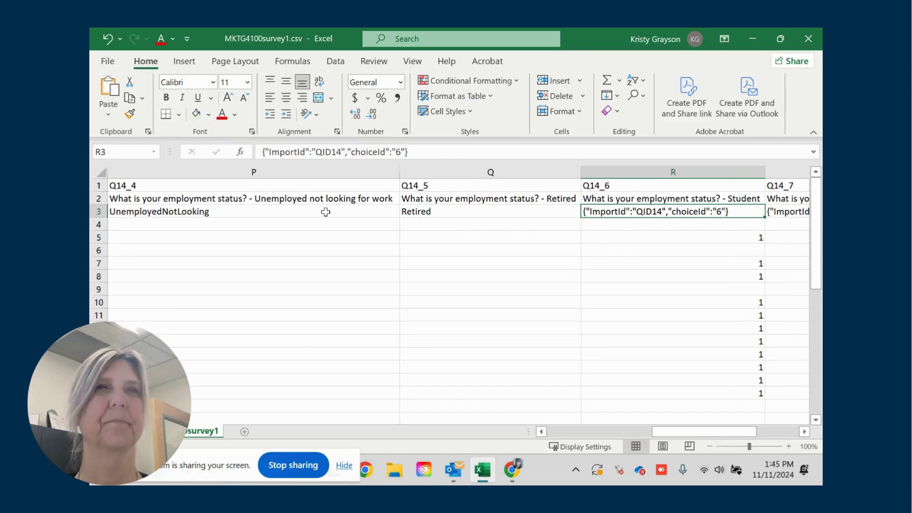
type("Emp")
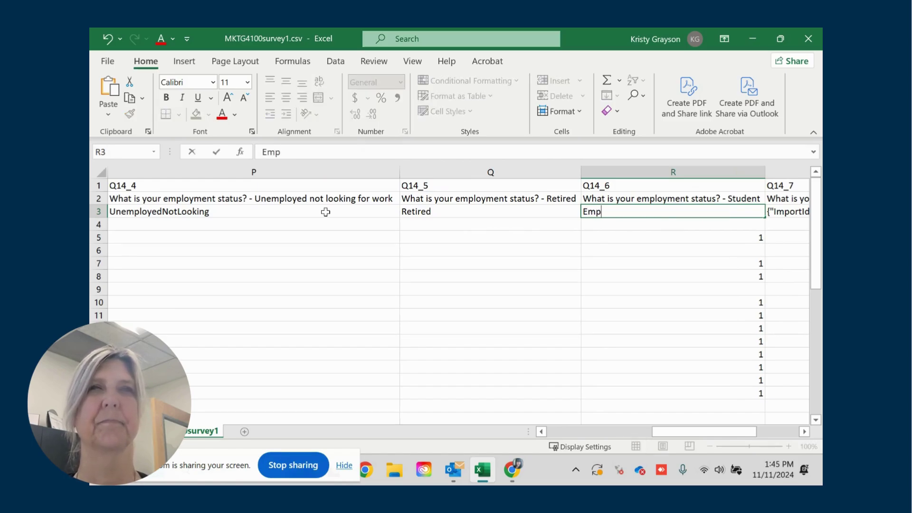
type("Student")
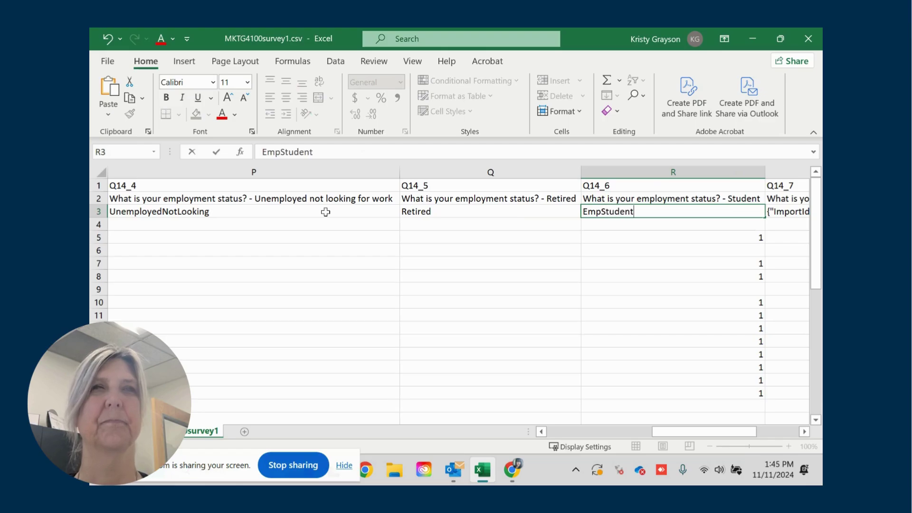
key("Tab")
type("Emp")
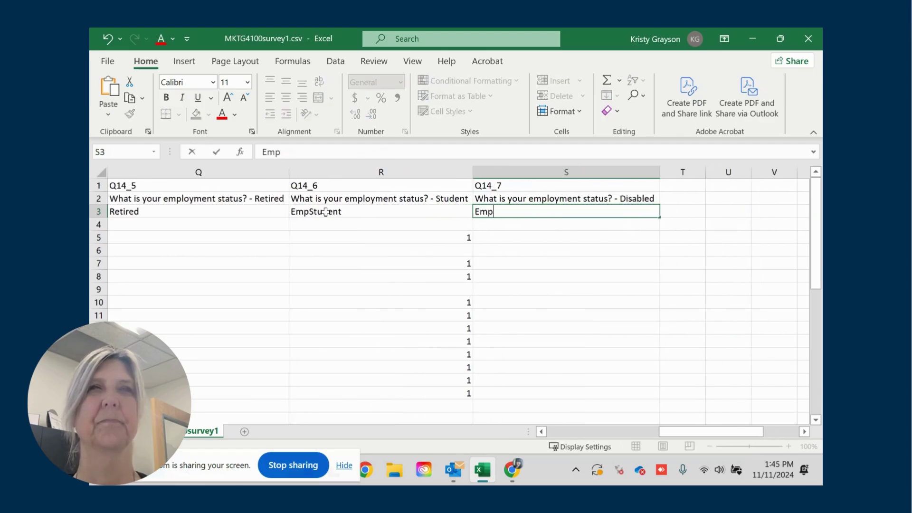
type("Disabled")
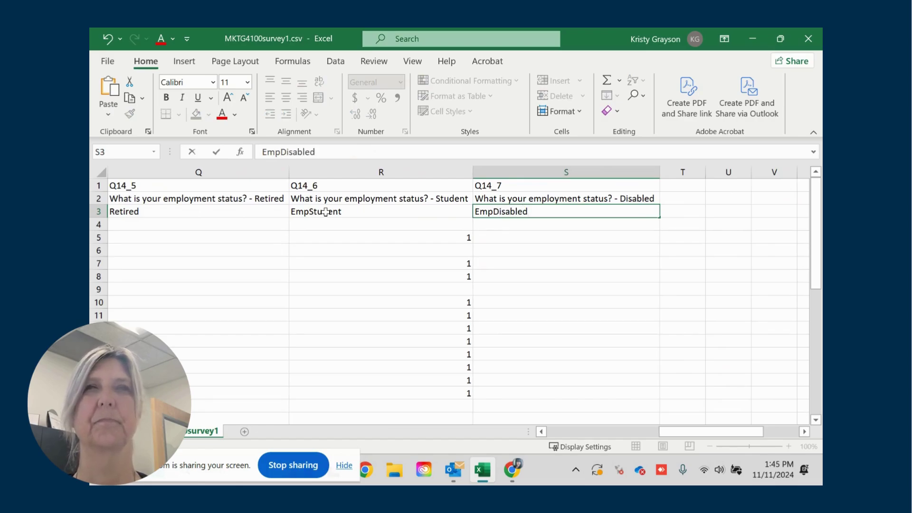
key("Return")
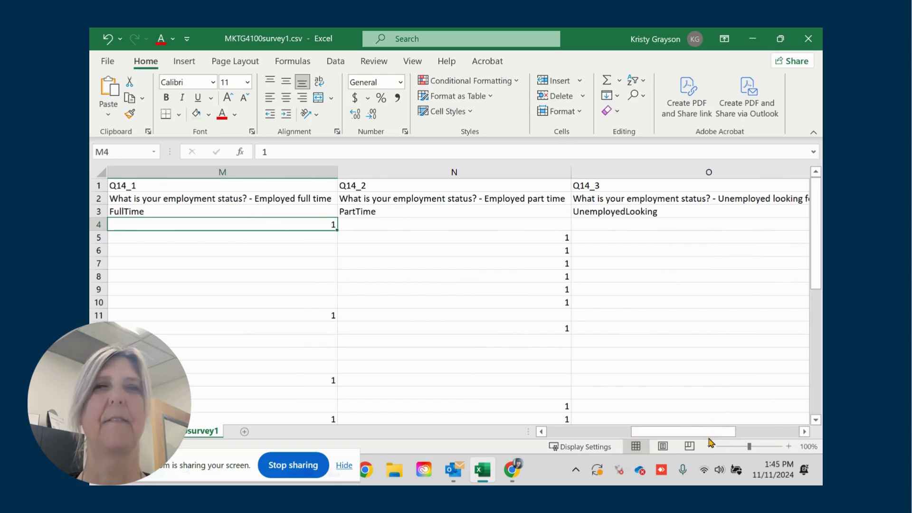
Review the Grade, Frequency, Meal Plan and SatisfactionFood labels against their response values.
left_click_drag(709, 431, 456, 444)
left_click(129, 212)
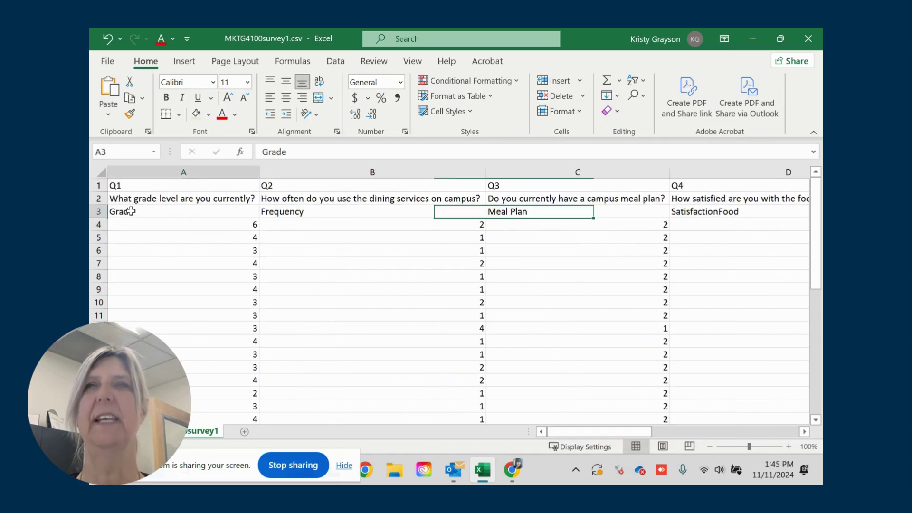
left_click(358, 214)
left_click(517, 215)
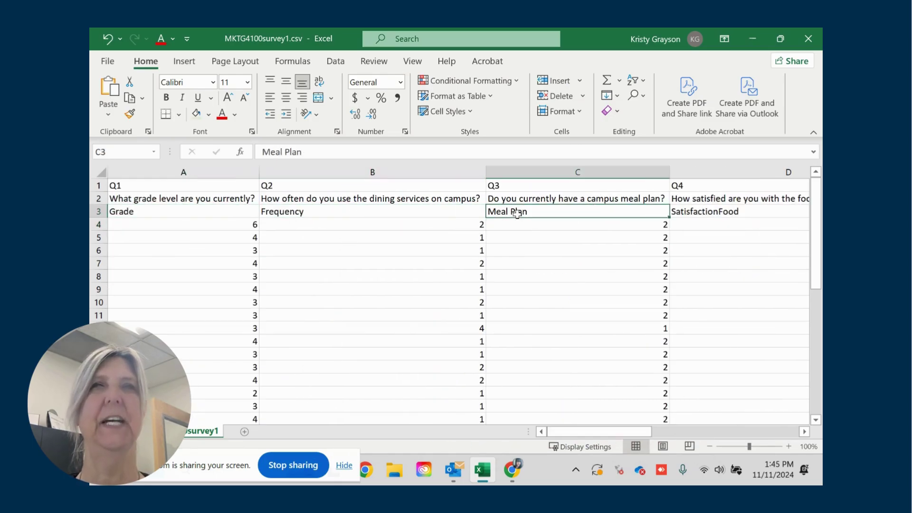
left_click(713, 213)
left_click(550, 252)
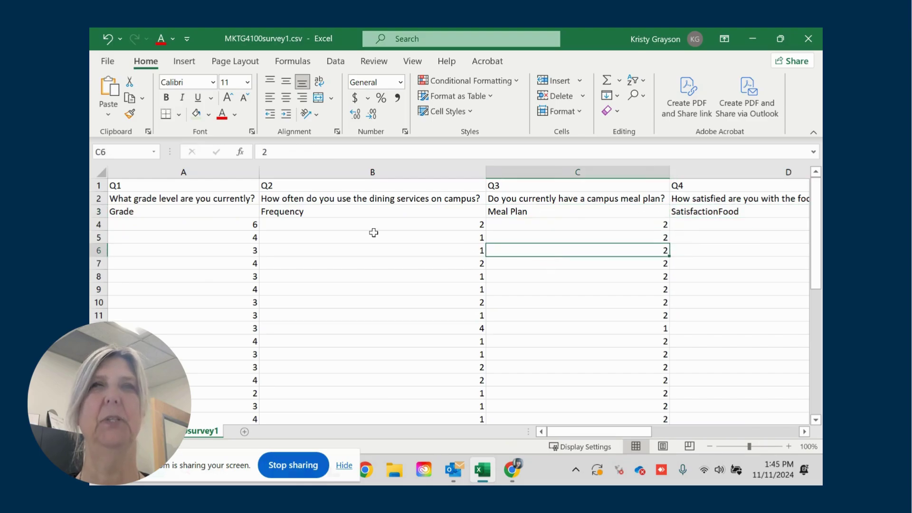
left_click(187, 210)
left_click(335, 257)
left_click(330, 215)
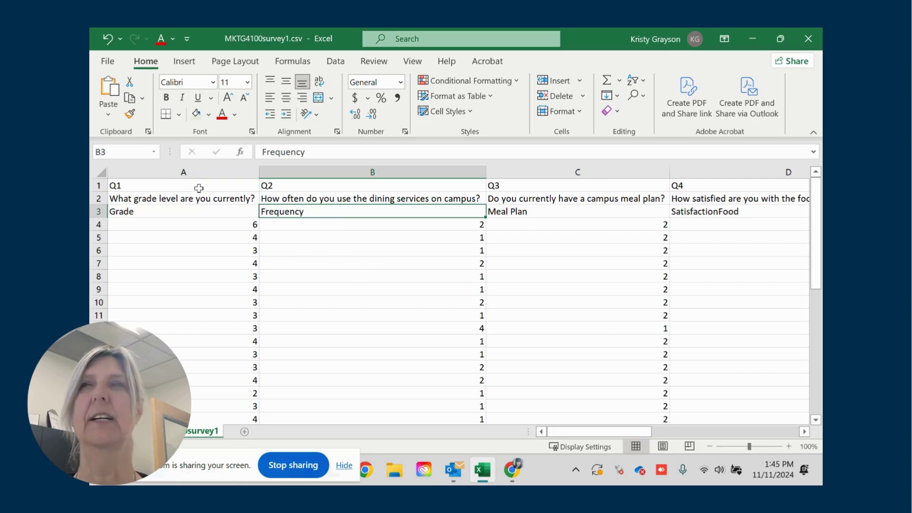
left_click(201, 302)
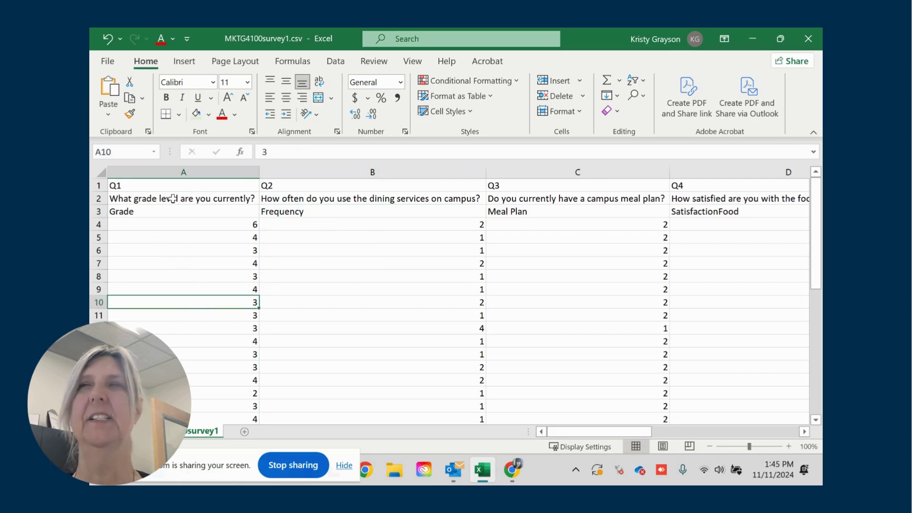
Save MKTG4100survey1.csv and return to the Q1 cell at the sheet start.
left_click(107, 61)
left_click(129, 218)
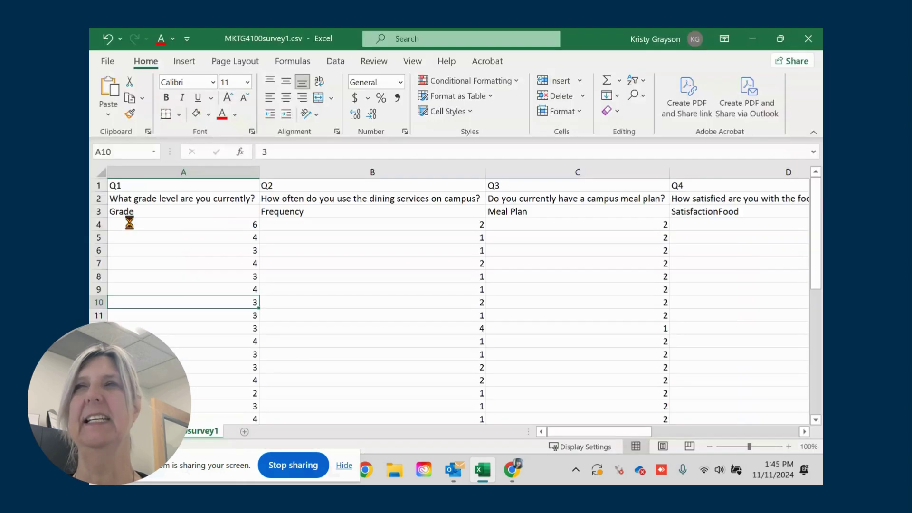
left_click(130, 223)
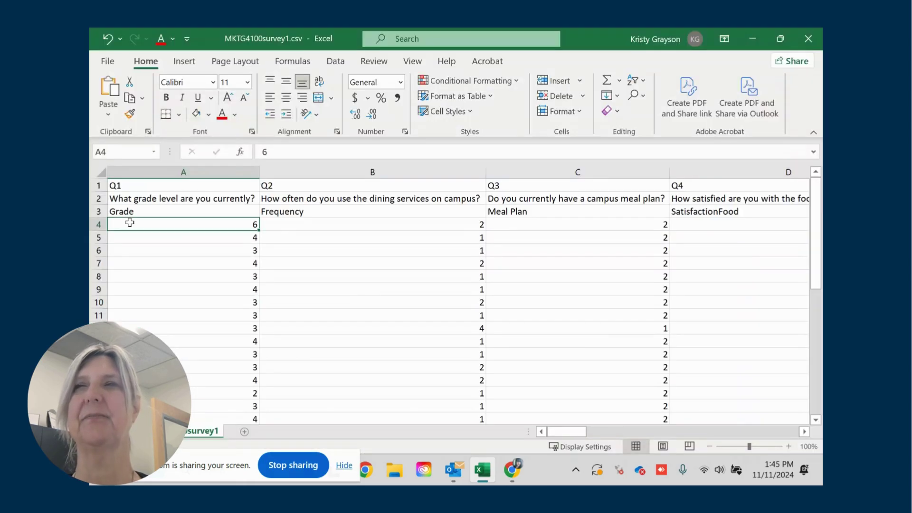
left_click(164, 183)
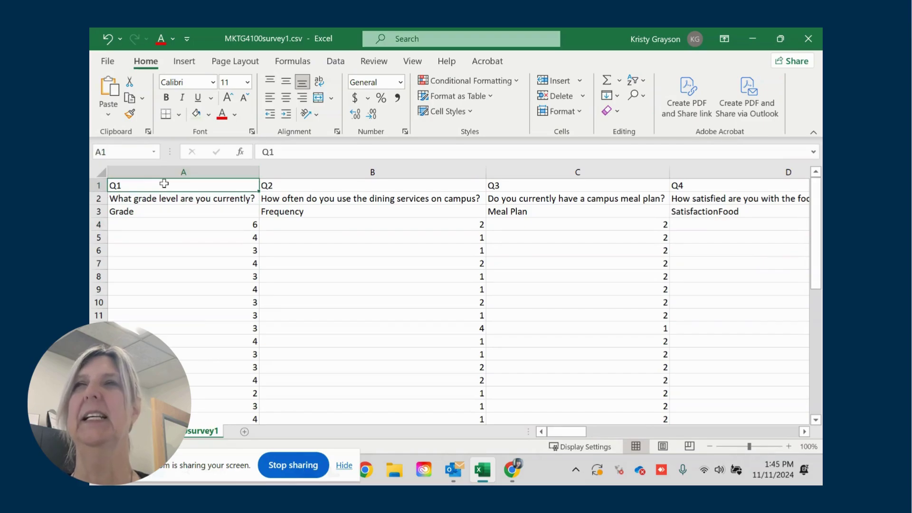
Delete the Q1 label row and the question-text row as entire rows.
left_click_drag(167, 187, 167, 192)
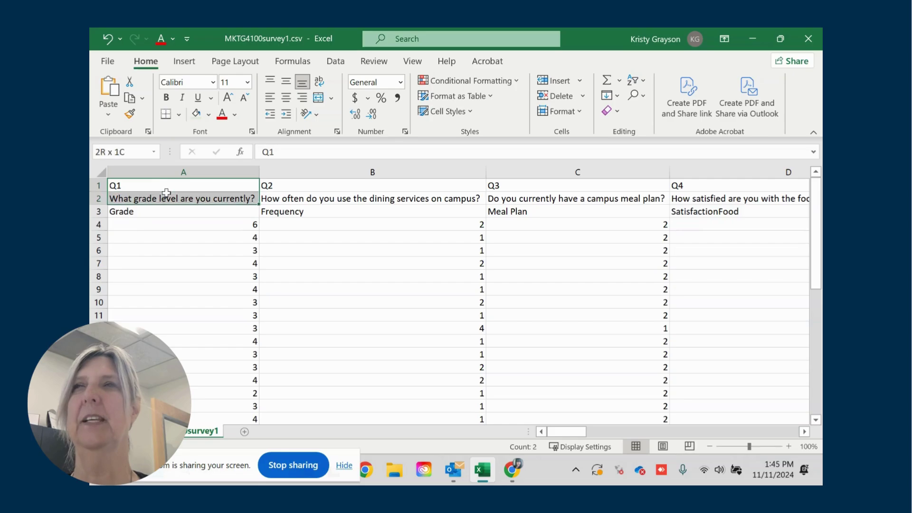
right_click(170, 197)
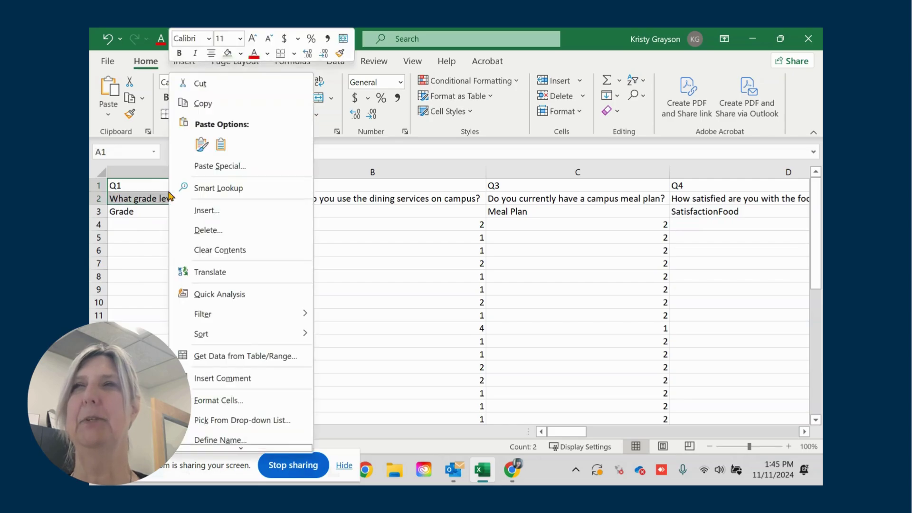
left_click(212, 230)
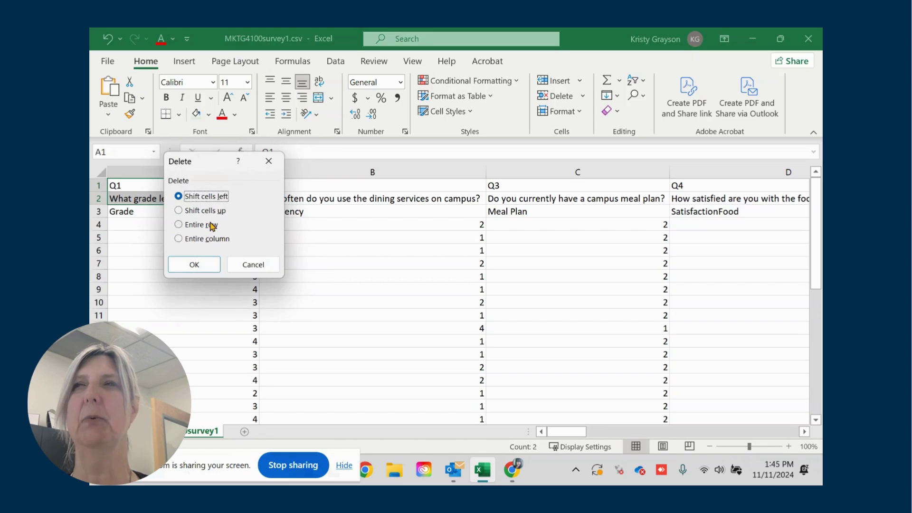
left_click(211, 224)
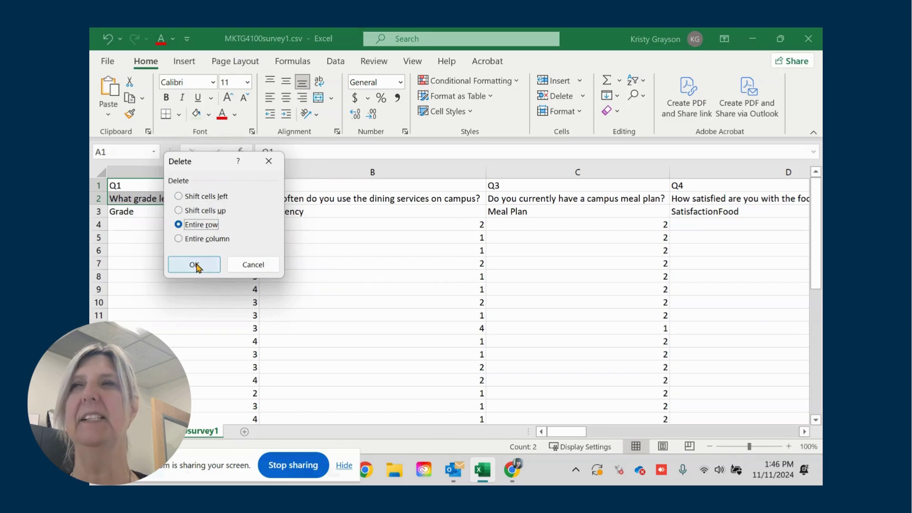
left_click(194, 265)
left_click(100, 171)
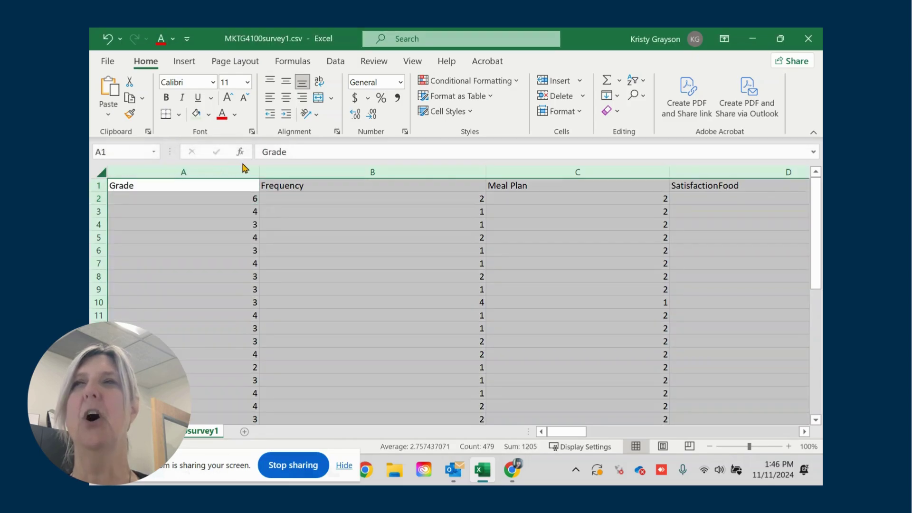
AutoFit all column widths and check the row 1 names, Grade through BenefitDining.
double_click(259, 172)
left_click(168, 221)
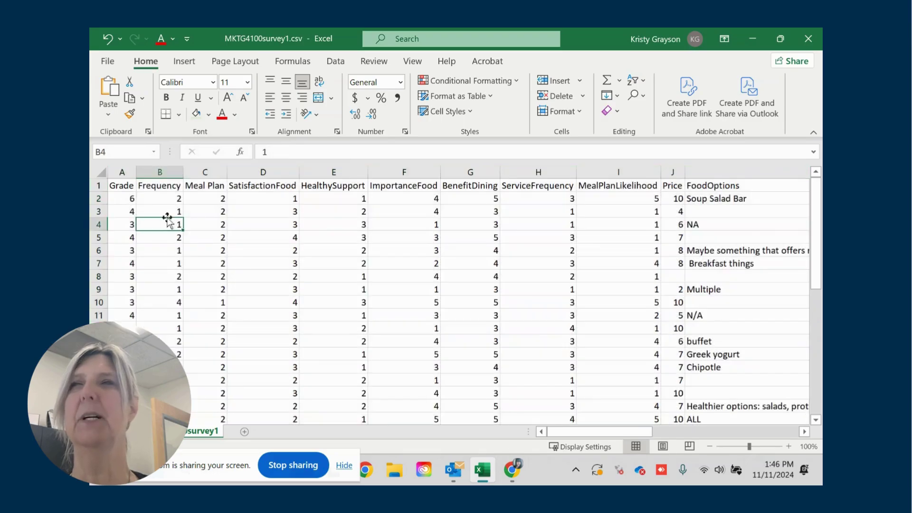
left_click(123, 185)
left_click(173, 185)
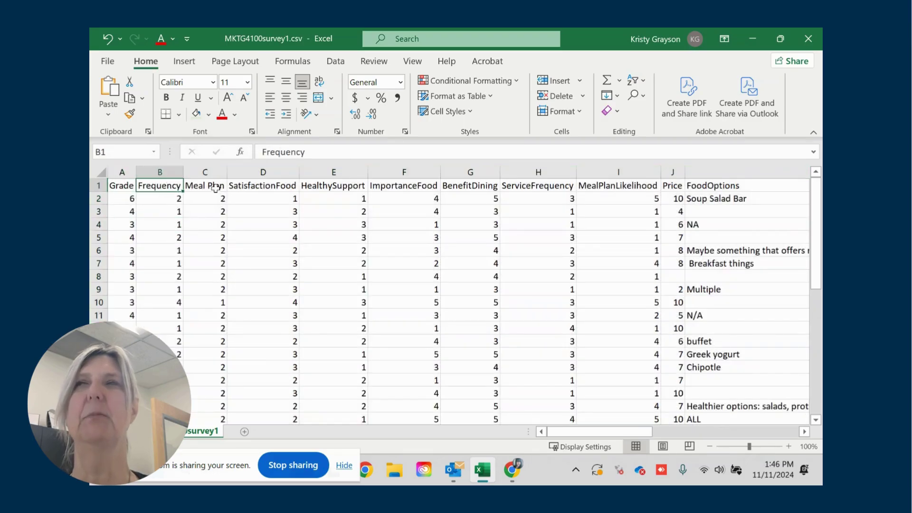
left_click(216, 186)
left_click(266, 185)
left_click(335, 185)
left_click(406, 185)
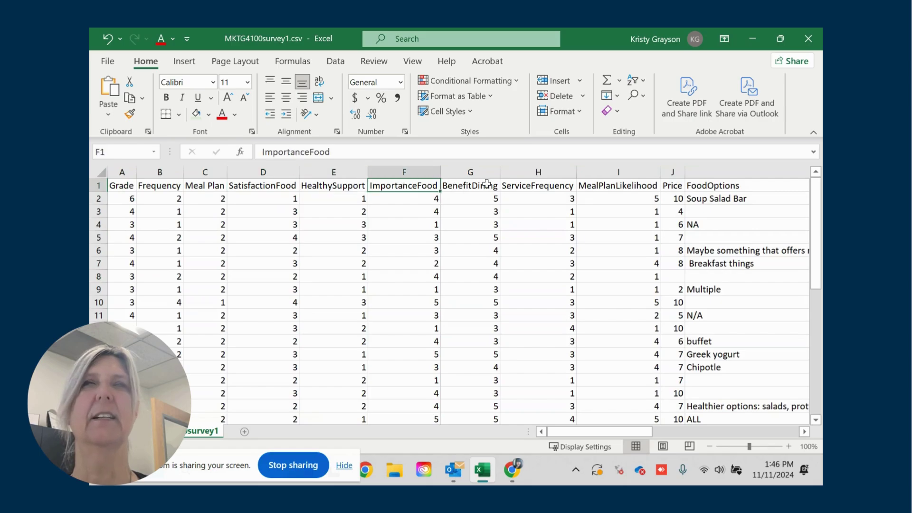
left_click(487, 185)
left_click(484, 196)
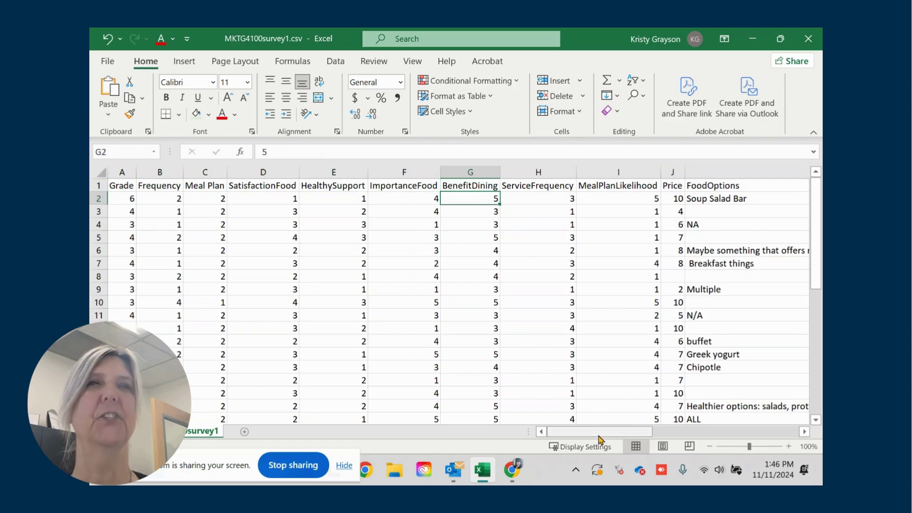
left_click_drag(600, 434, 699, 430)
Review the open-ended FoodOptions text answers, including the Multiple response.
left_click(523, 289)
left_click(395, 198)
left_click(401, 252)
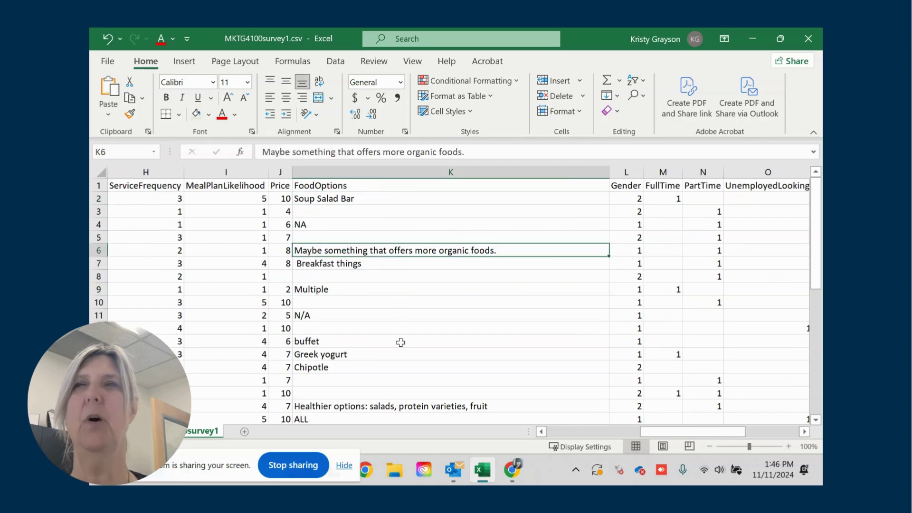
left_click(401, 342)
left_click(407, 406)
left_click(402, 339)
left_click(385, 289)
left_click(369, 224)
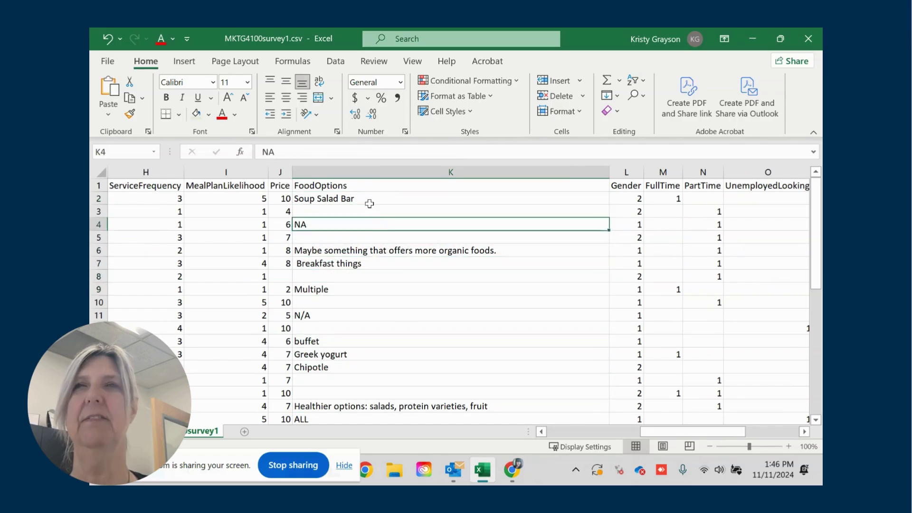
left_click(373, 199)
left_click(408, 289)
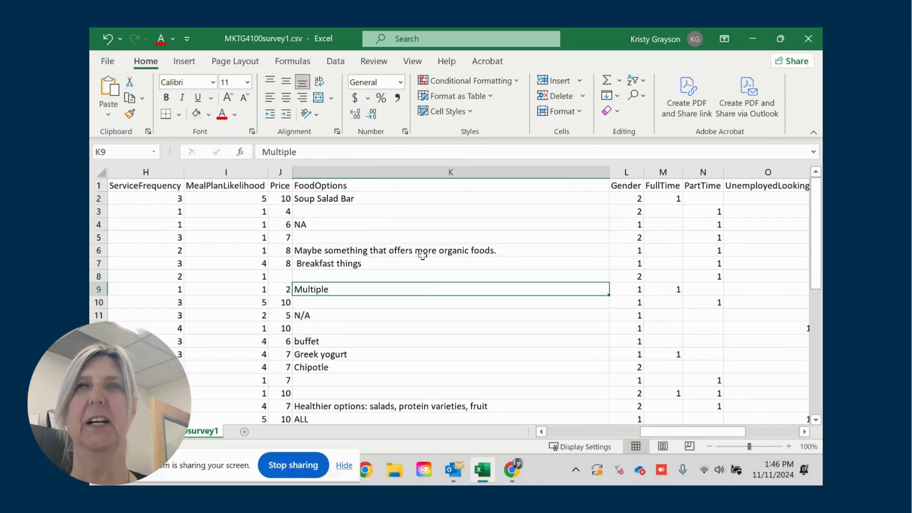
Delete the entire FoodOptions column K so Gender follows Price.
left_click(421, 171)
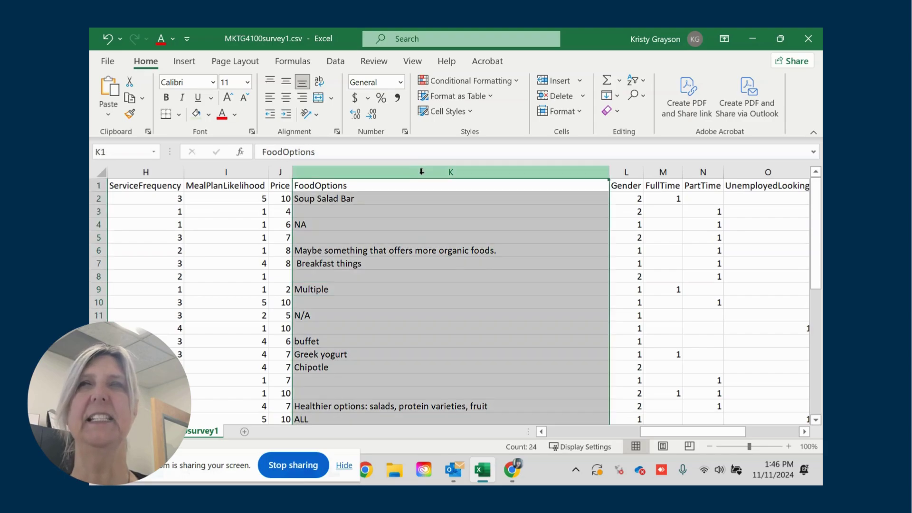
right_click(422, 172)
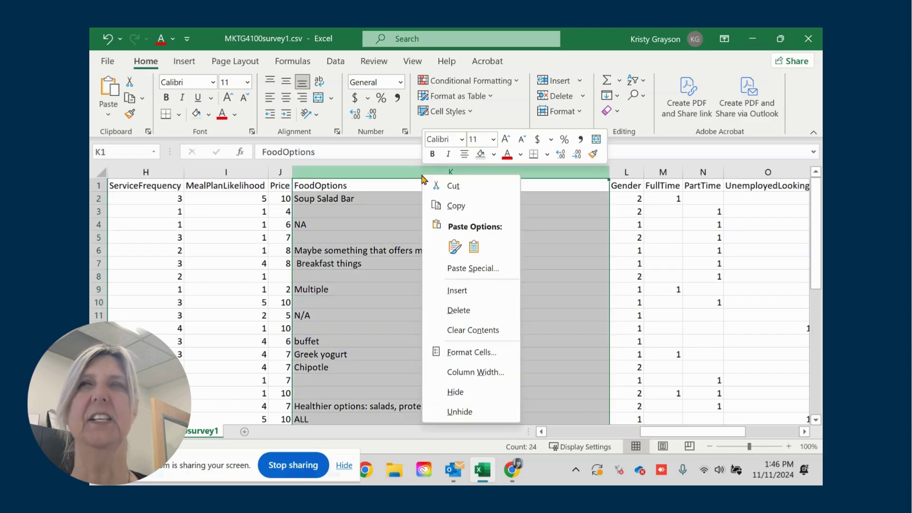
left_click(459, 310)
left_click(356, 315)
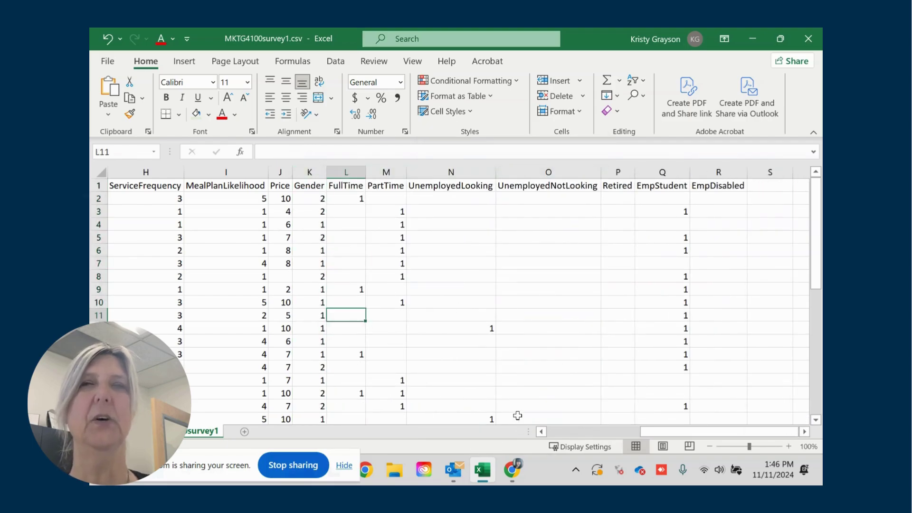
left_click_drag(684, 432, 510, 446)
left_click_drag(816, 213, 821, 188)
left_click(704, 223)
left_click(729, 215)
key("Down")
key("Down")
key("Down")
key("Down")
key("Down")
key("Down")
key("Down")
key("Down")
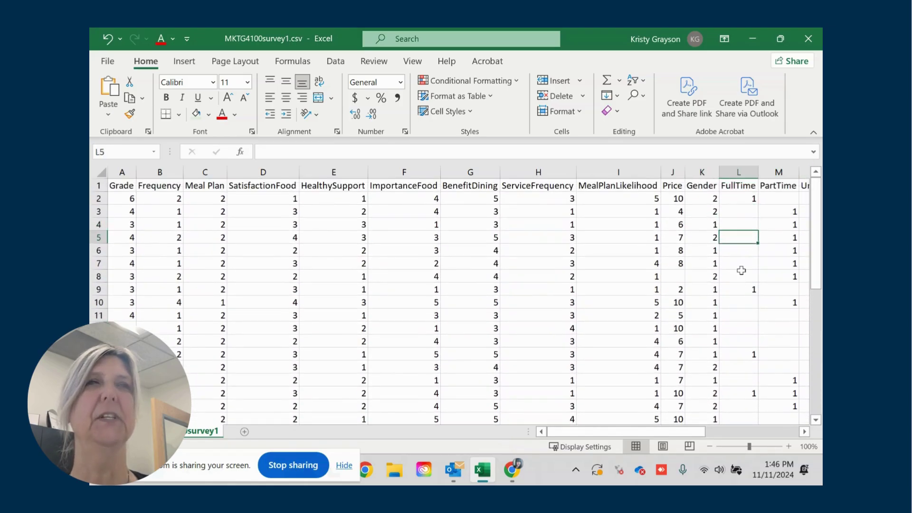
left_click_drag(674, 430, 778, 422)
key("ctrl+Up")
key("ctrl+Up")
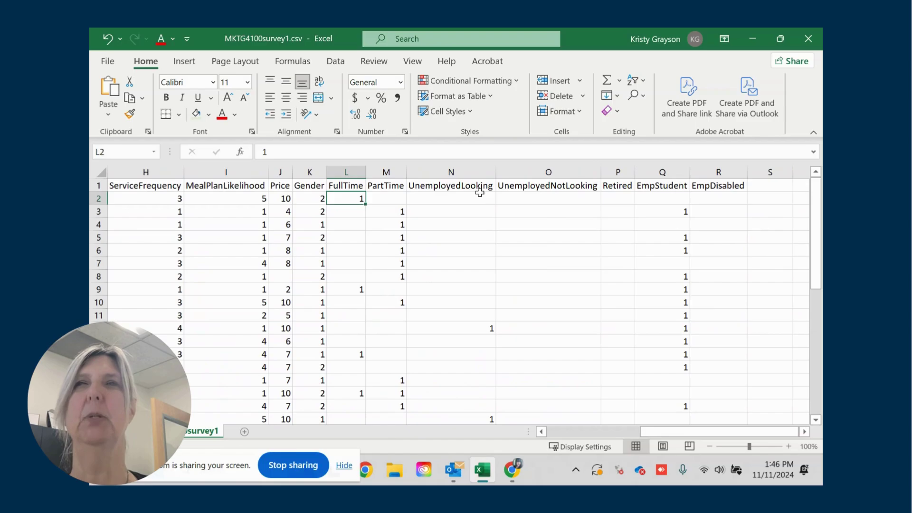
left_click(478, 198)
left_click(352, 199)
left_click(361, 221)
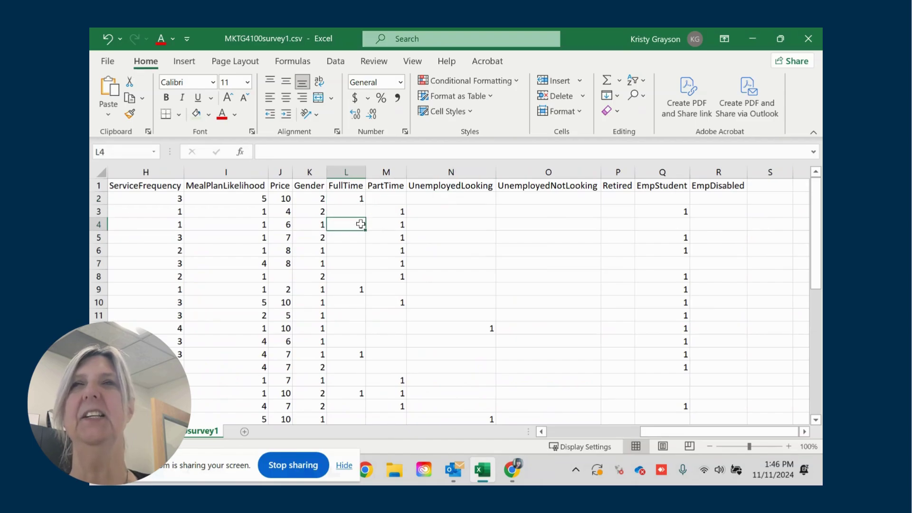
left_click(357, 197)
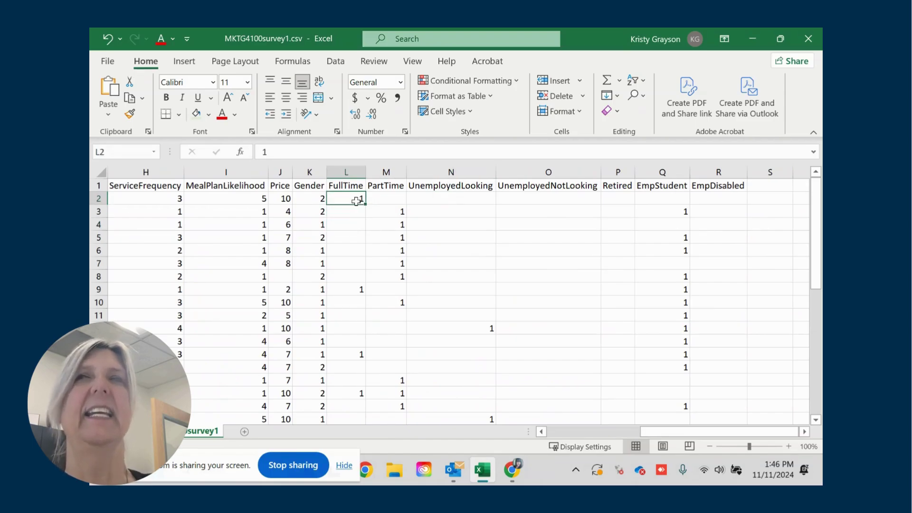
left_click(377, 227)
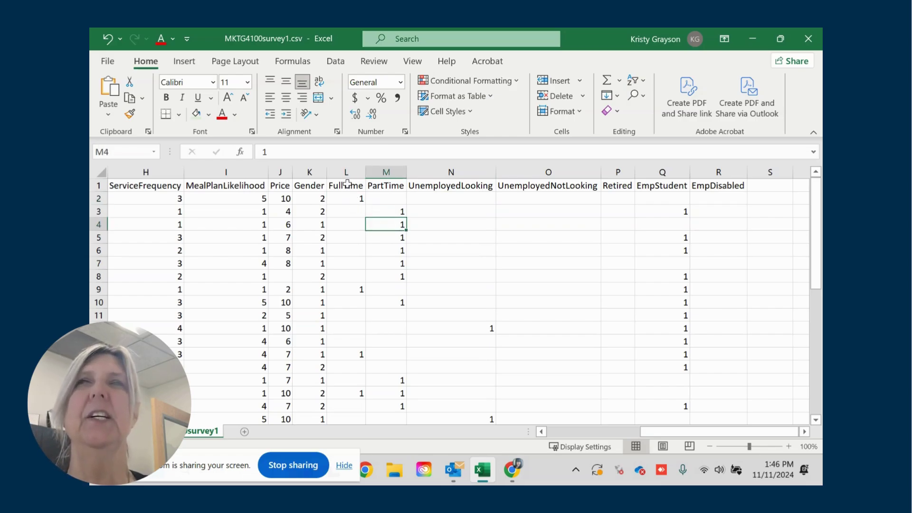
left_click(348, 184)
left_click(384, 186)
left_click(455, 185)
left_click(519, 184)
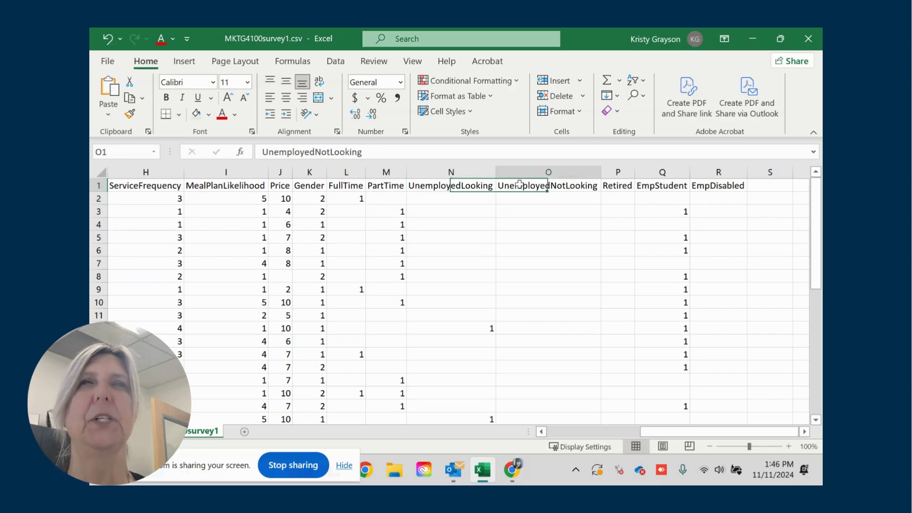
left_click(624, 185)
left_click(639, 187)
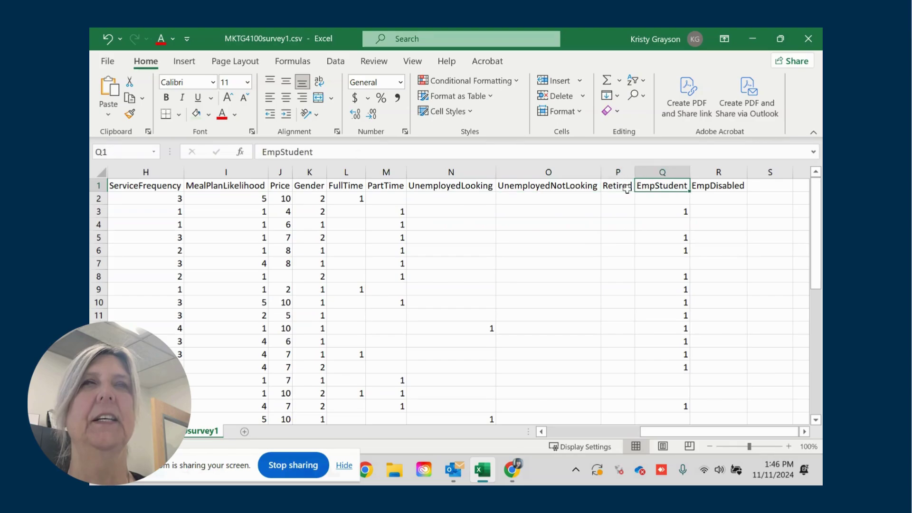
left_click(339, 195)
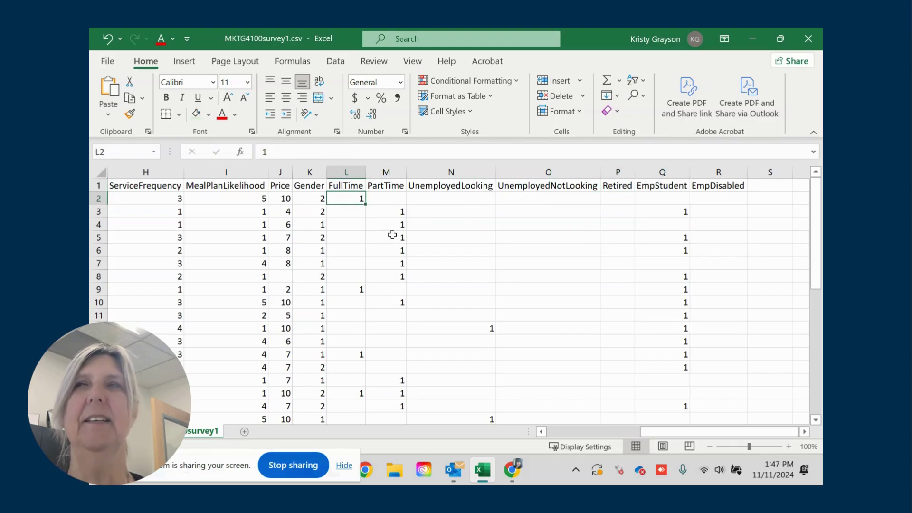
left_click(353, 212)
left_click(355, 226)
left_click(357, 238)
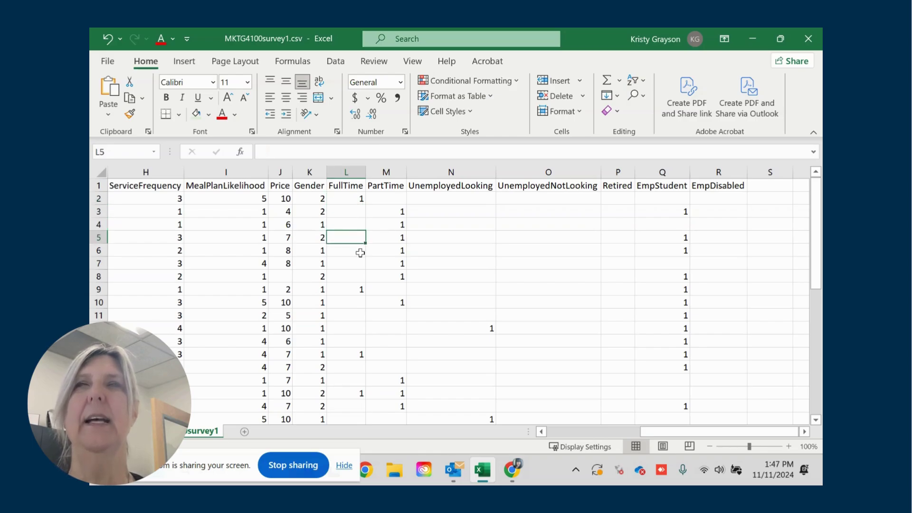
left_click(358, 250)
left_click(357, 263)
left_click(357, 275)
left_click(387, 199)
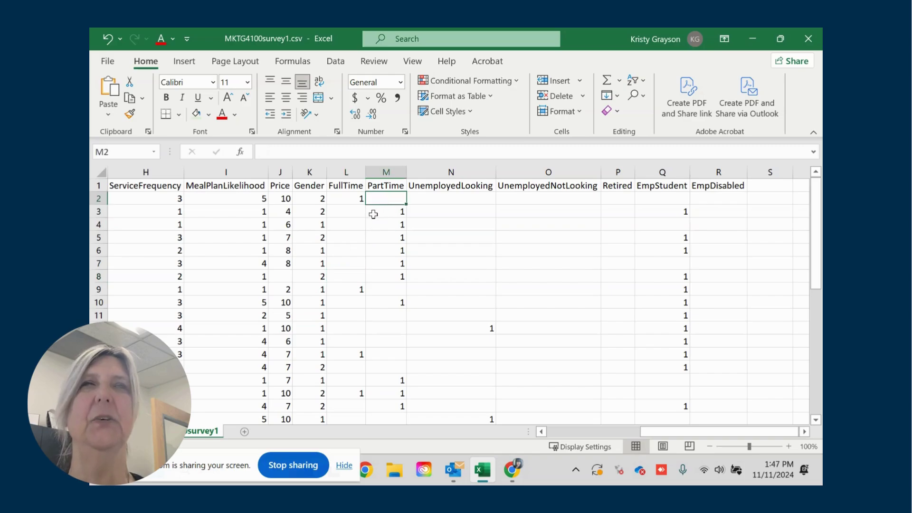
left_click_drag(371, 214, 657, 212)
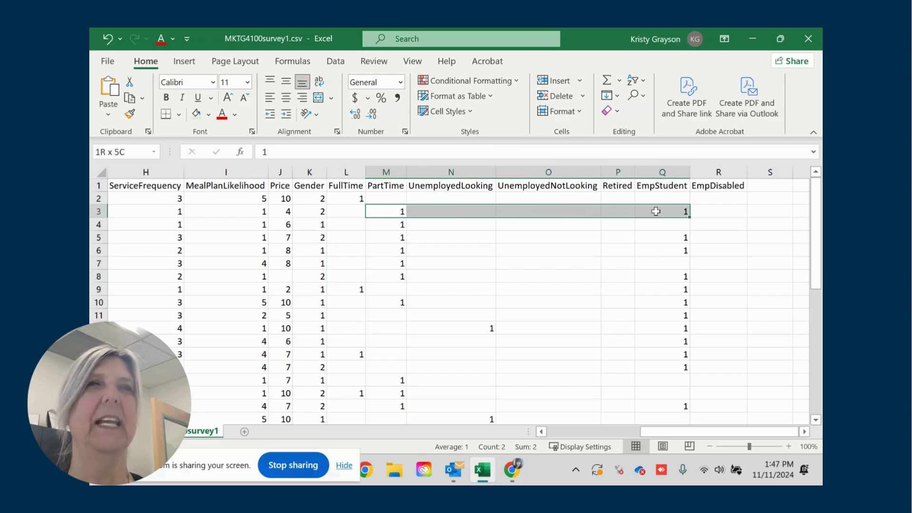
left_click(658, 223)
left_click_drag(401, 237, 587, 309)
left_click(466, 263)
left_click(476, 322)
left_click(577, 314)
left_click(546, 259)
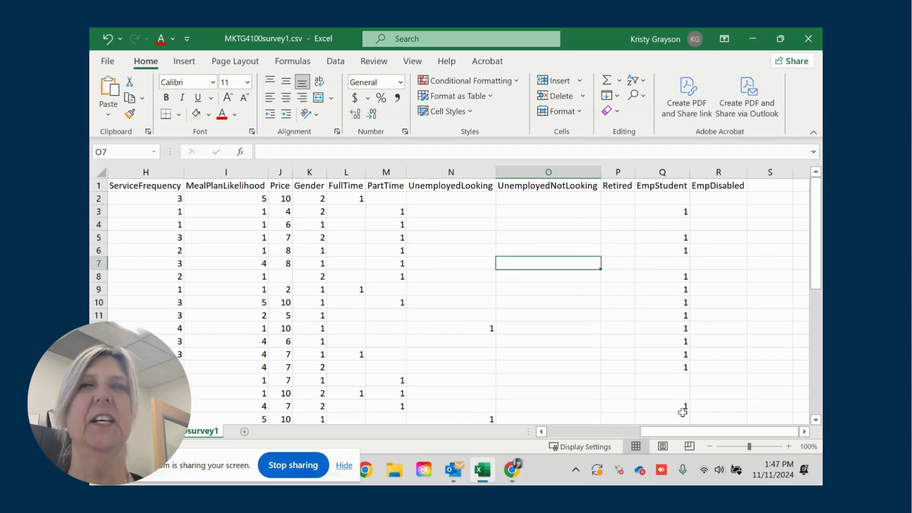
left_click_drag(682, 435, 553, 431)
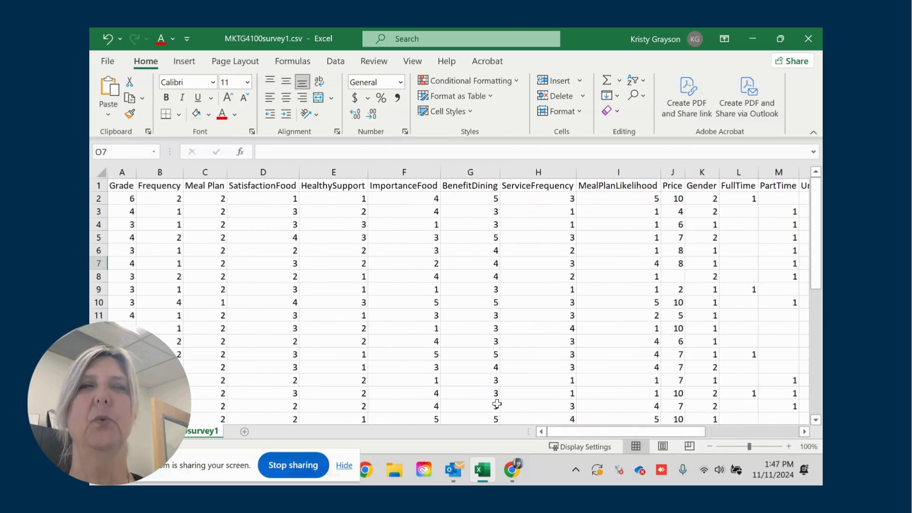
left_click(169, 315)
left_click(119, 199)
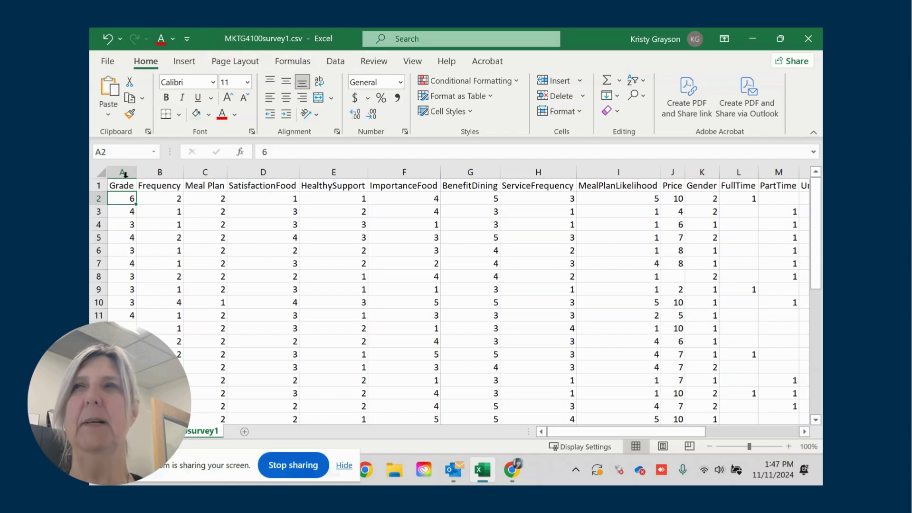
left_click_drag(122, 185, 92, 173)
left_click_drag(216, 198, 255, 319)
scroll(261, 312, "up", 4)
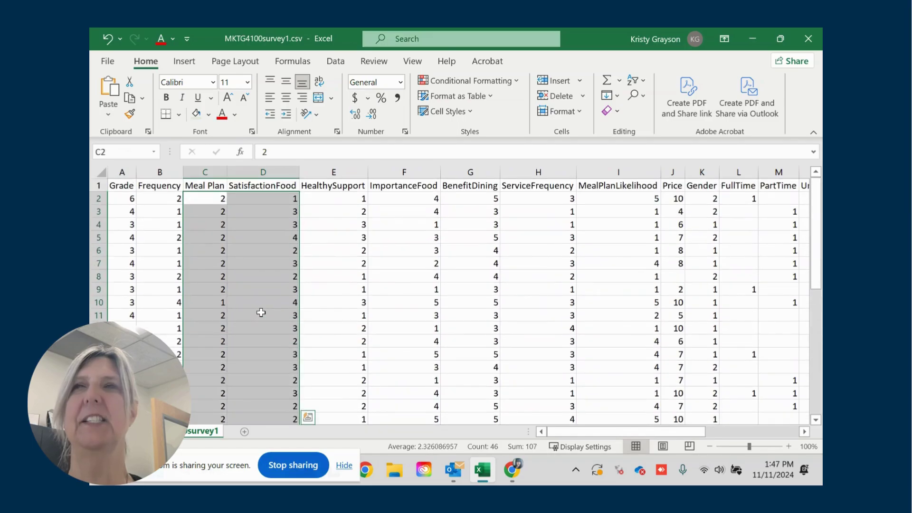